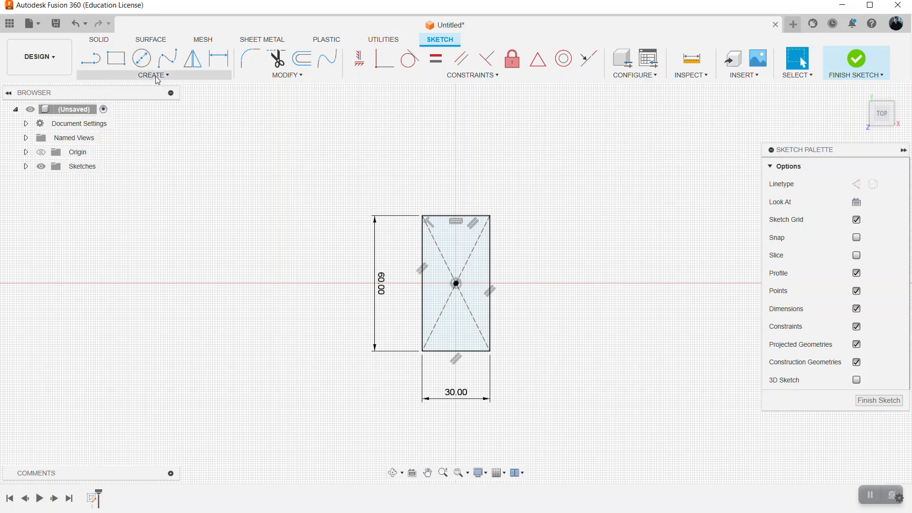
Draw two lines from the rectangle's center, one to the midpoint of its top edge and one to the midpoint of its left edge.
click(157, 79)
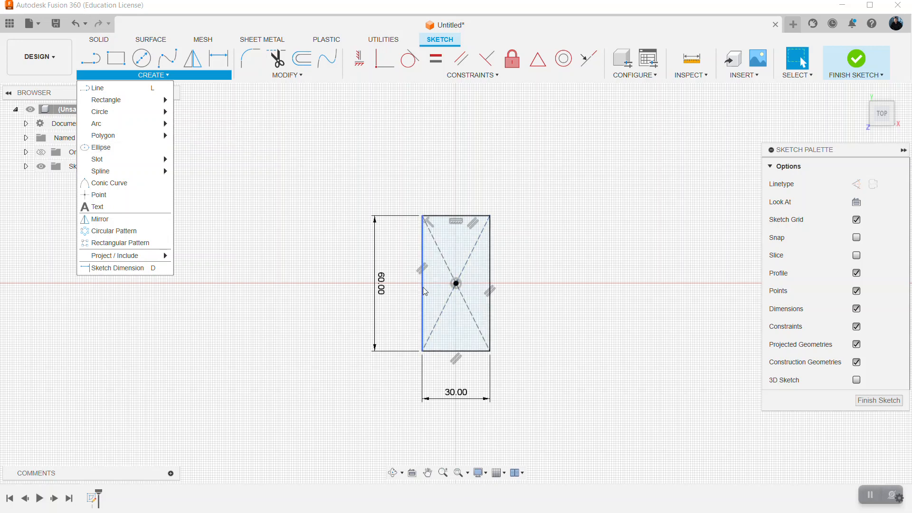
scroll(422, 287, up, 5)
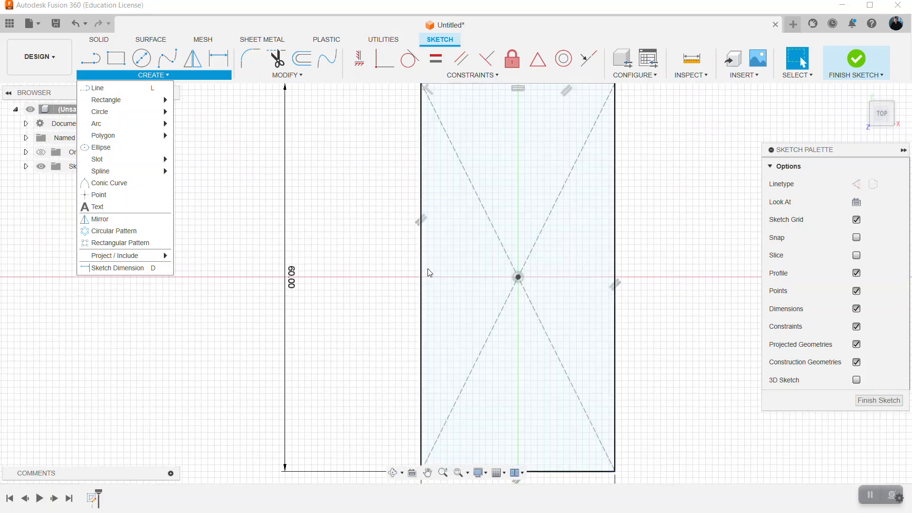
middle_drag(483, 151, 474, 183)
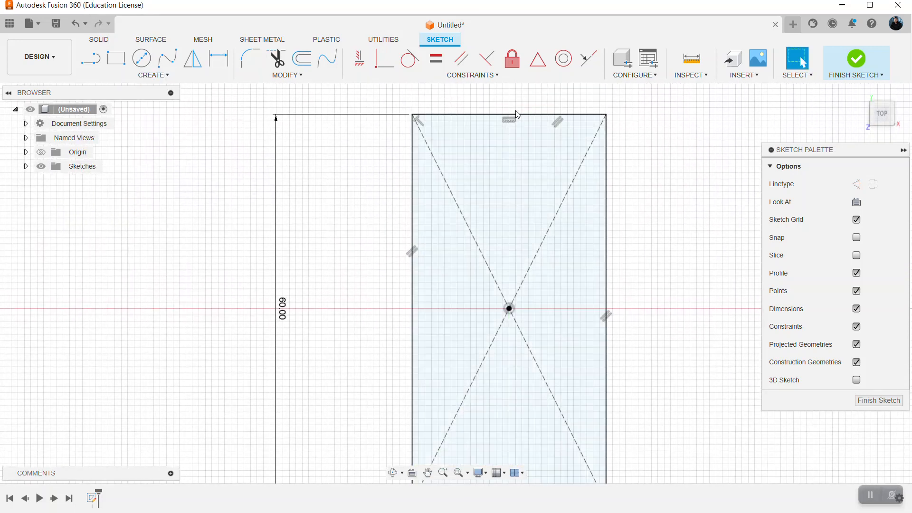
click(90, 59)
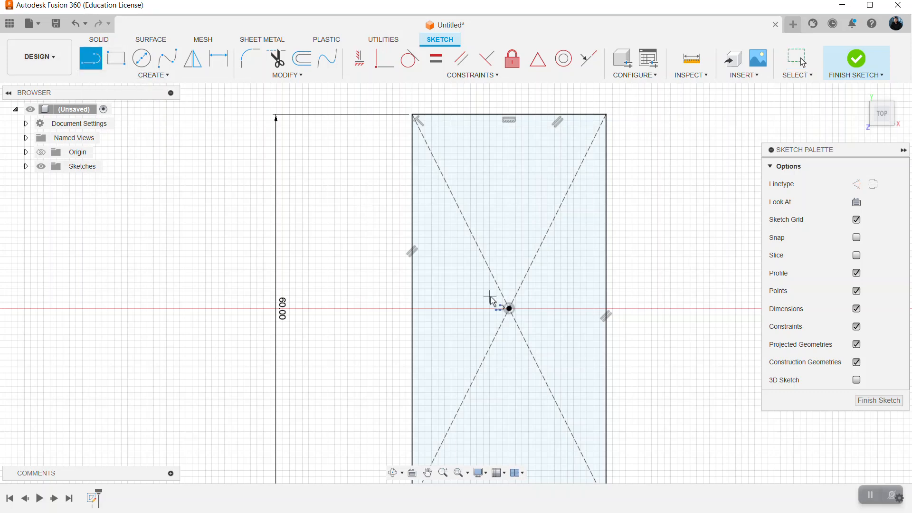
click(509, 309)
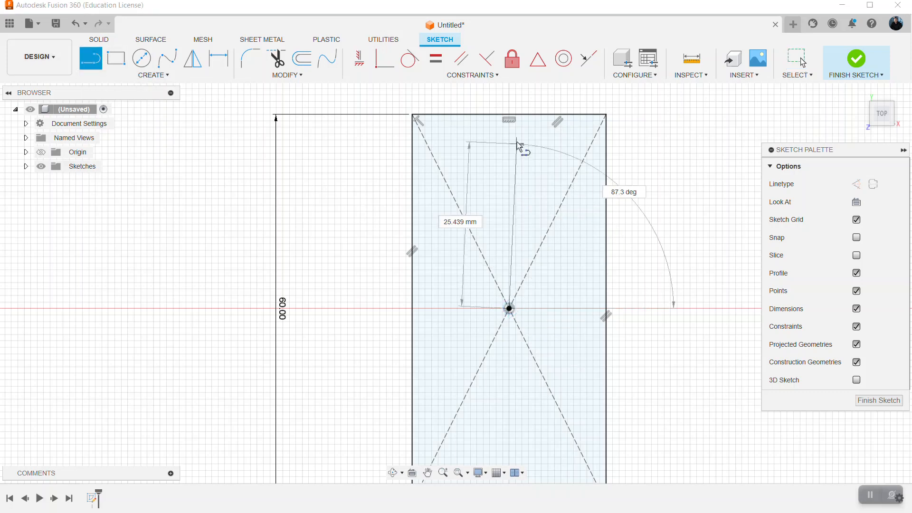
click(509, 115)
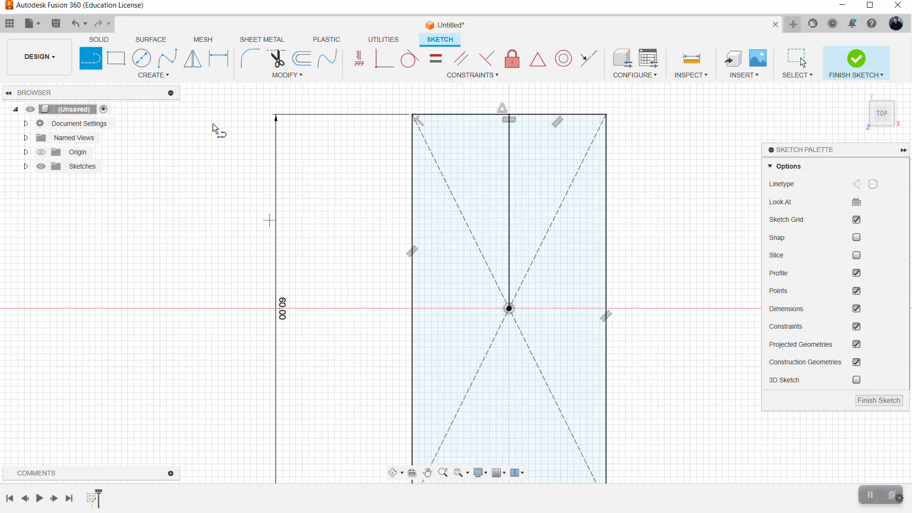
click(509, 309)
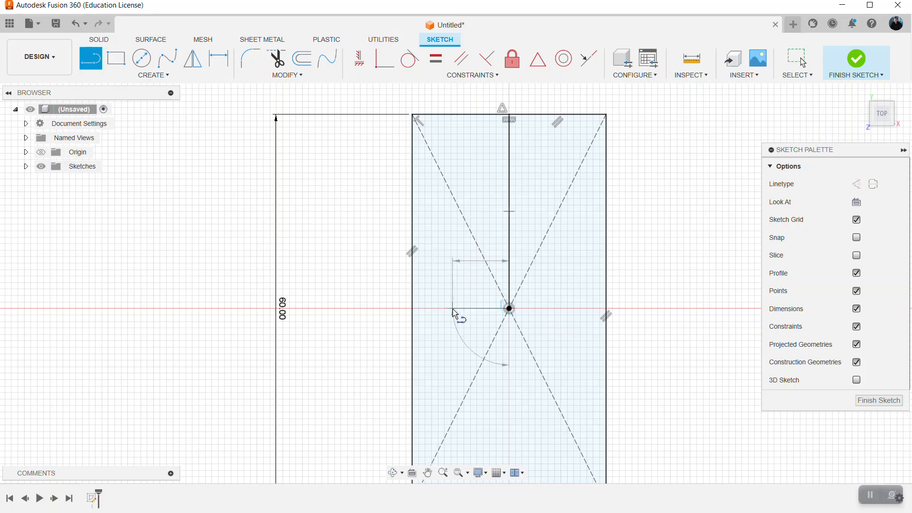
click(412, 309)
key(Escape)
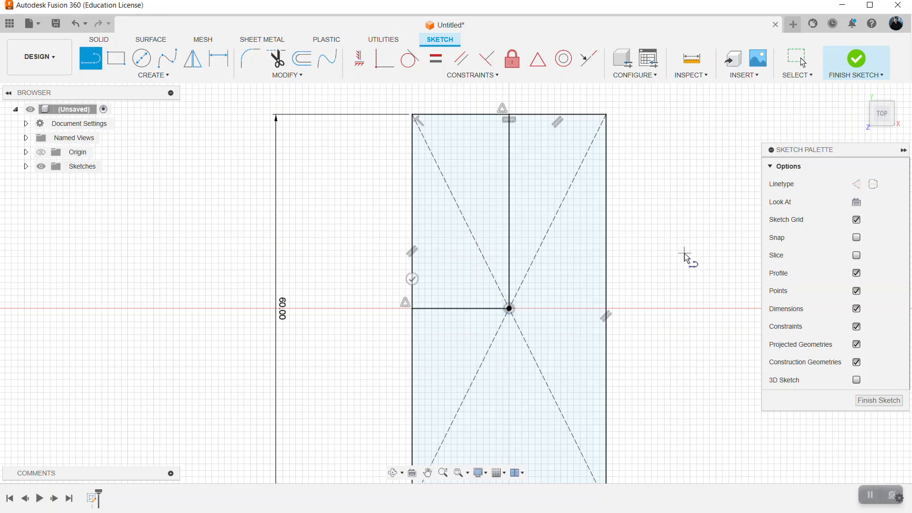
Draw a three-point arc of about 43 mm radius, bulging outward from the left edge's midpoint to the top edge's midpoint.
click(152, 75)
mouse_move(136, 124)
click(193, 124)
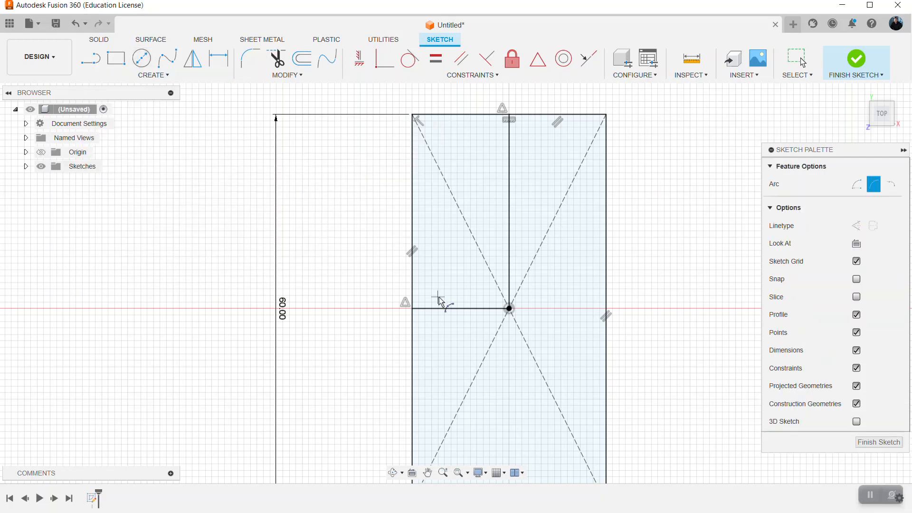
click(412, 307)
click(508, 115)
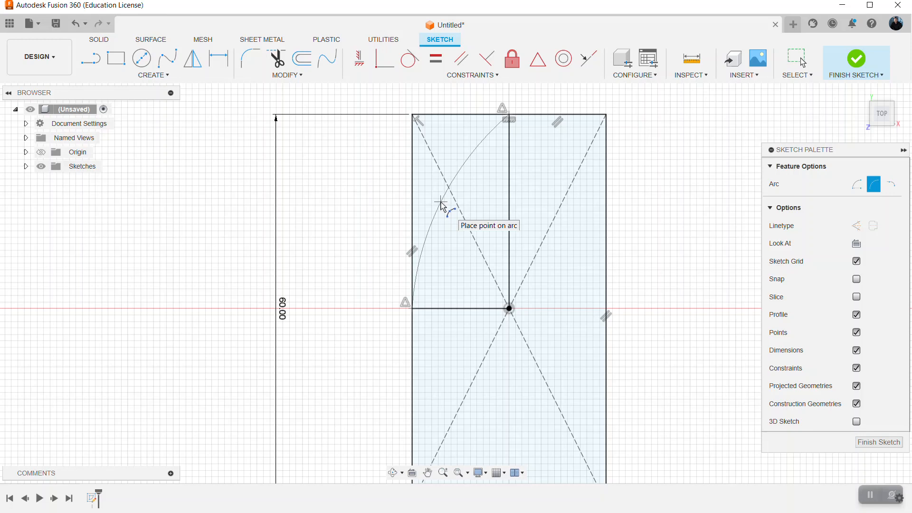
key(Escape)
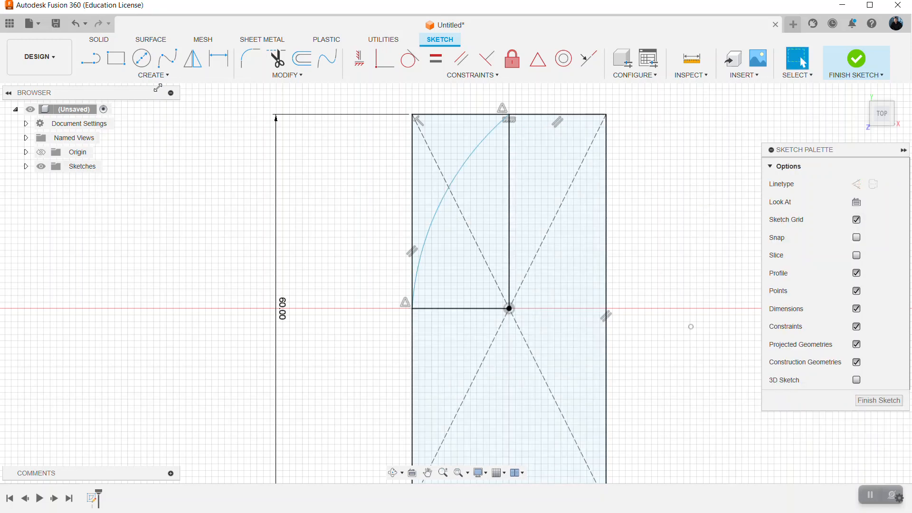
Mirror the arc about the vertical center line and finish the sketch.
click(130, 76)
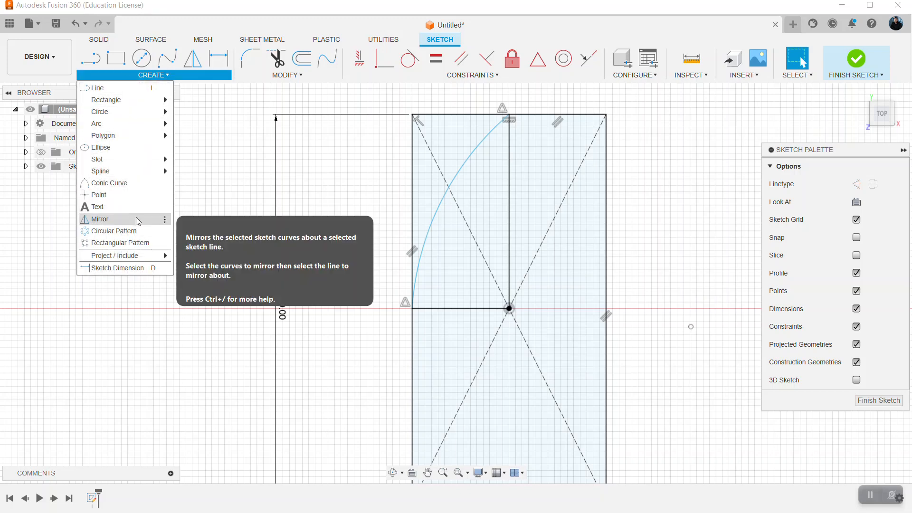
click(102, 219)
click(449, 189)
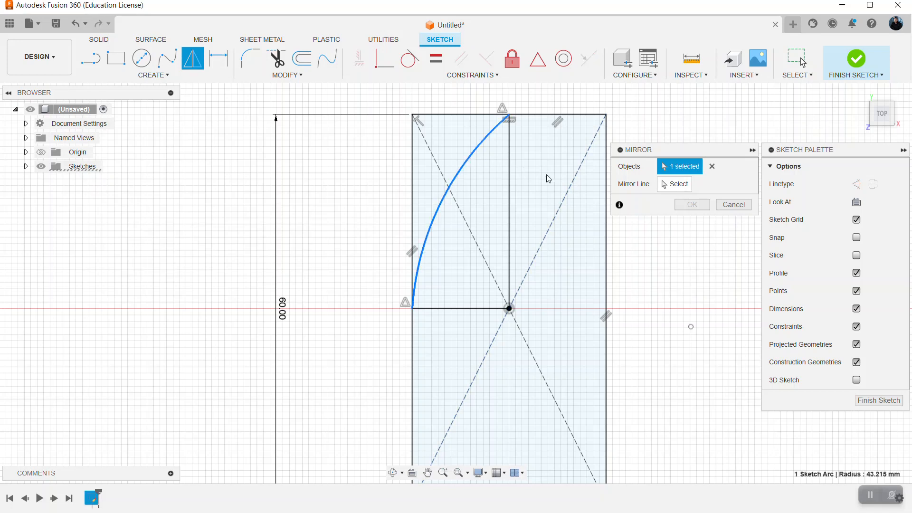
click(633, 185)
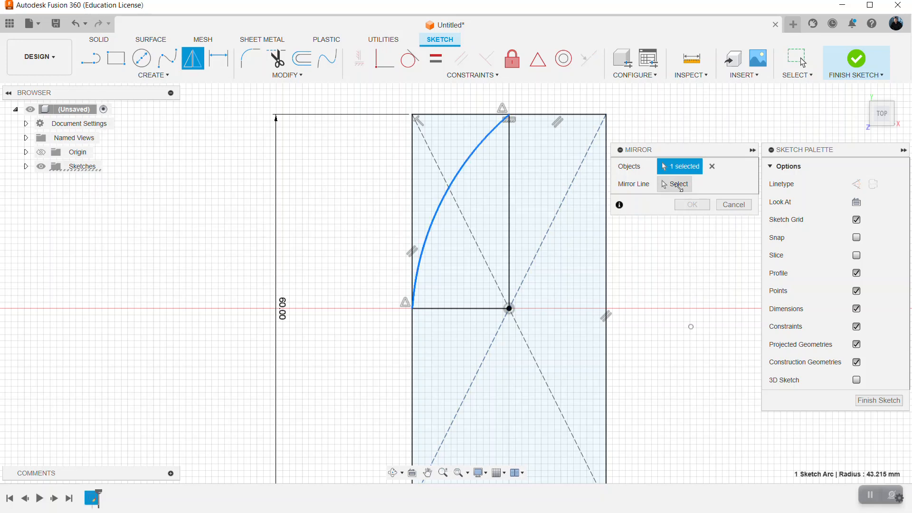
click(509, 194)
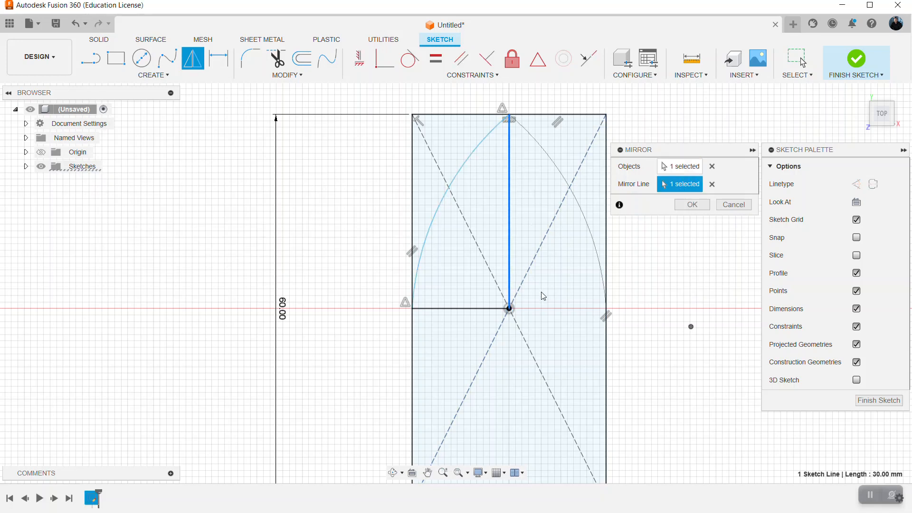
click(692, 205)
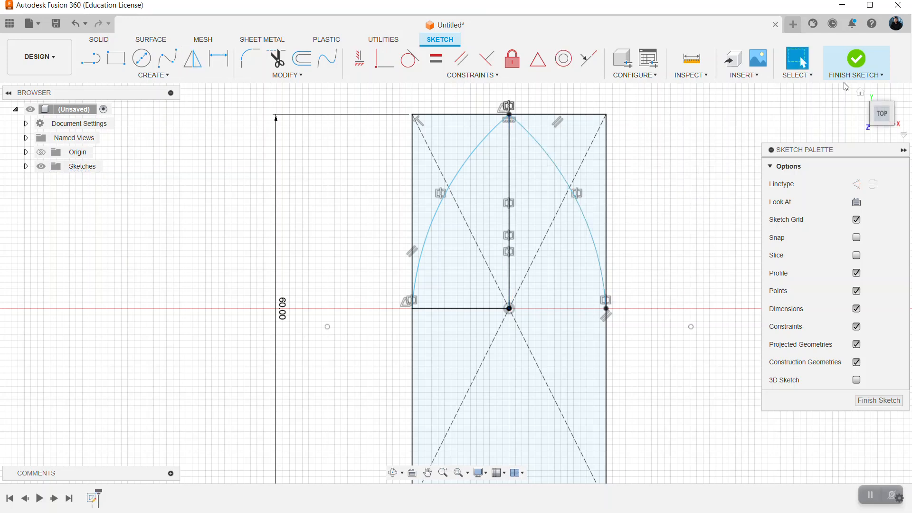
click(855, 59)
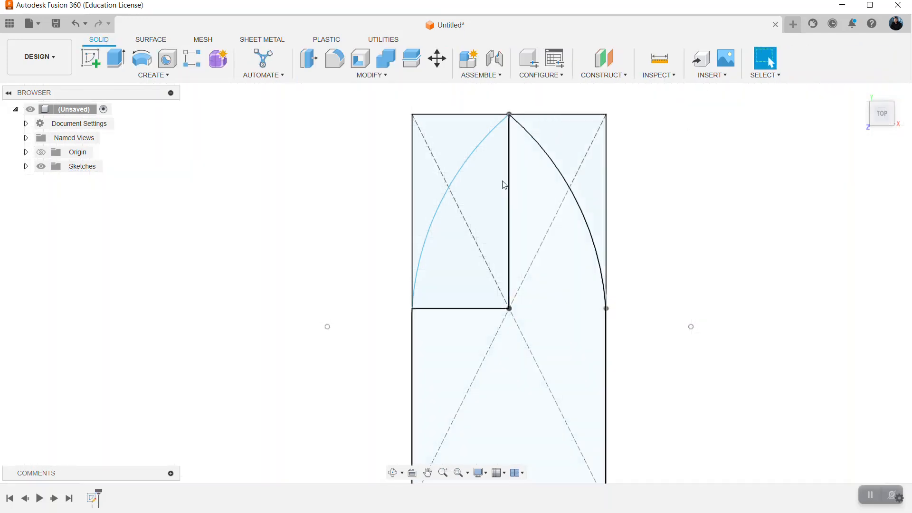
Extrude the two profiles forming the pointed boat outline 20 mm as a new body.
click(116, 58)
click(525, 389)
click(456, 258)
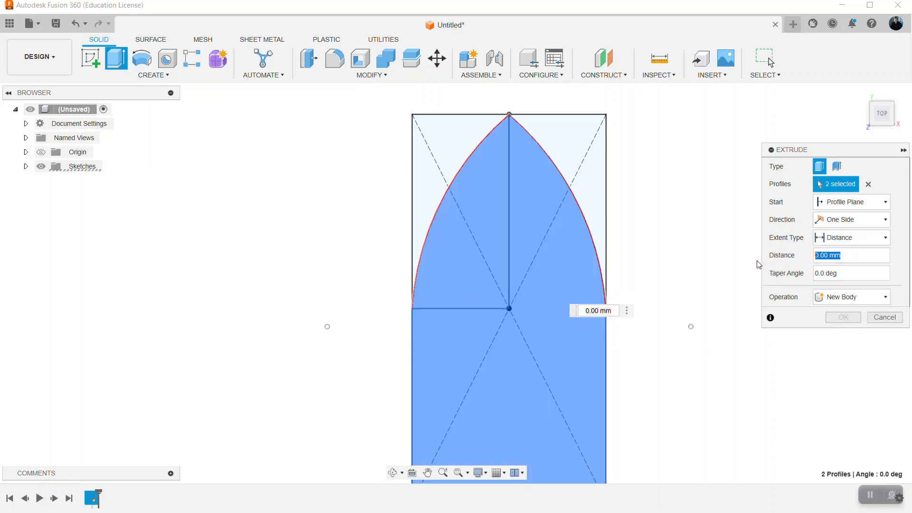
key(Return)
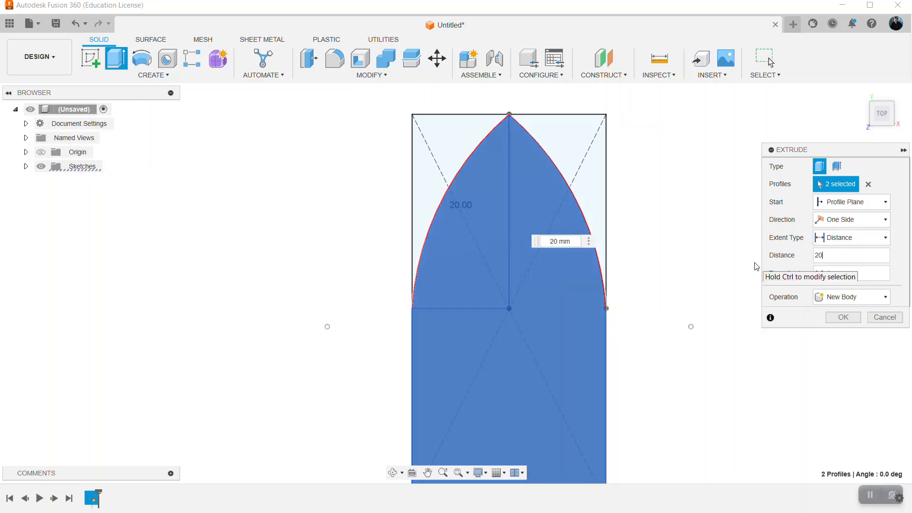
key(Return)
Shell the body from its top face with a 0.8 mm inside thickness.
drag(878, 123, 863, 112)
middle_drag(640, 337, 639, 295)
scroll(639, 296, down, 2)
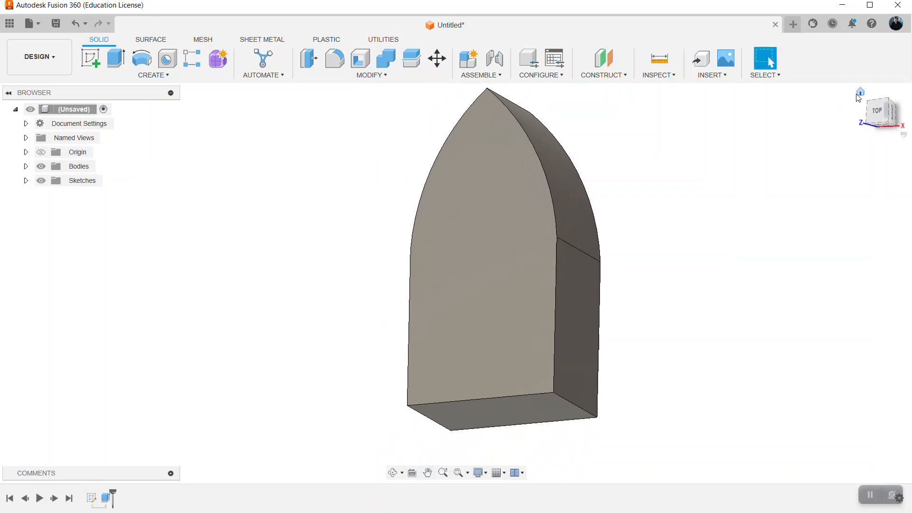
click(859, 95)
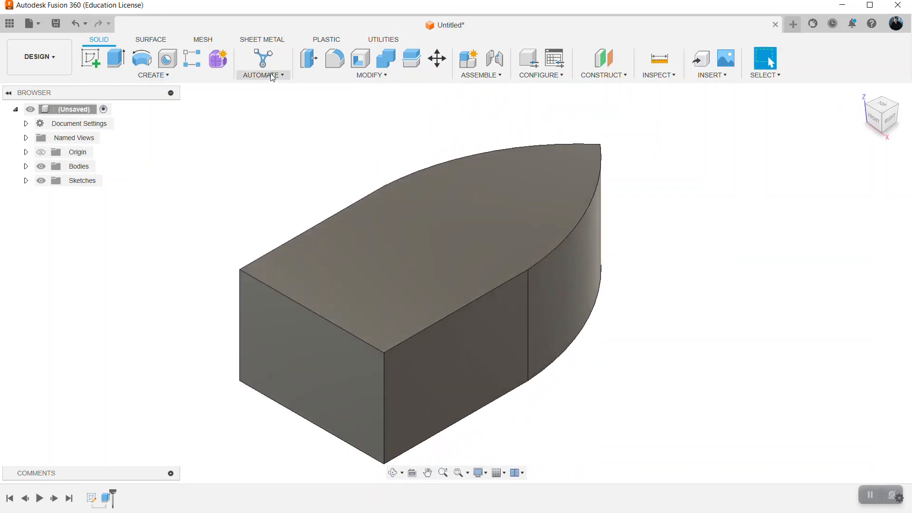
click(362, 64)
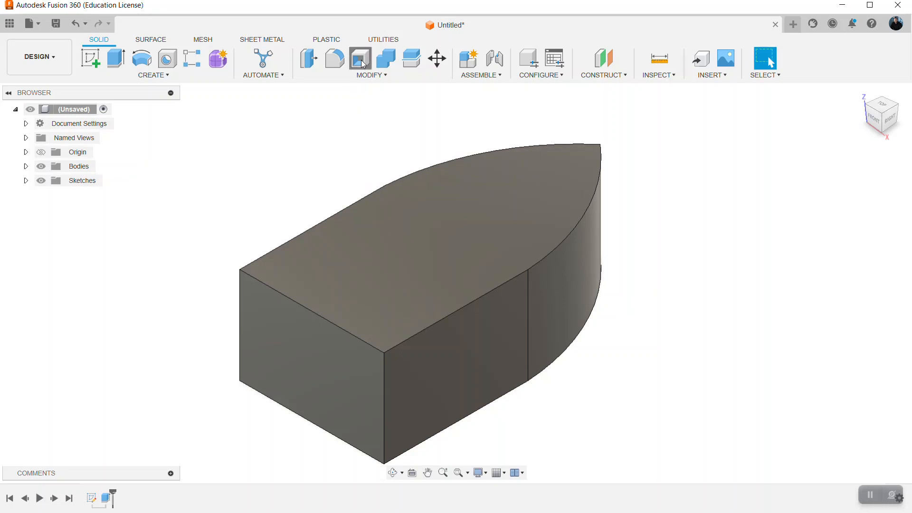
click(373, 286)
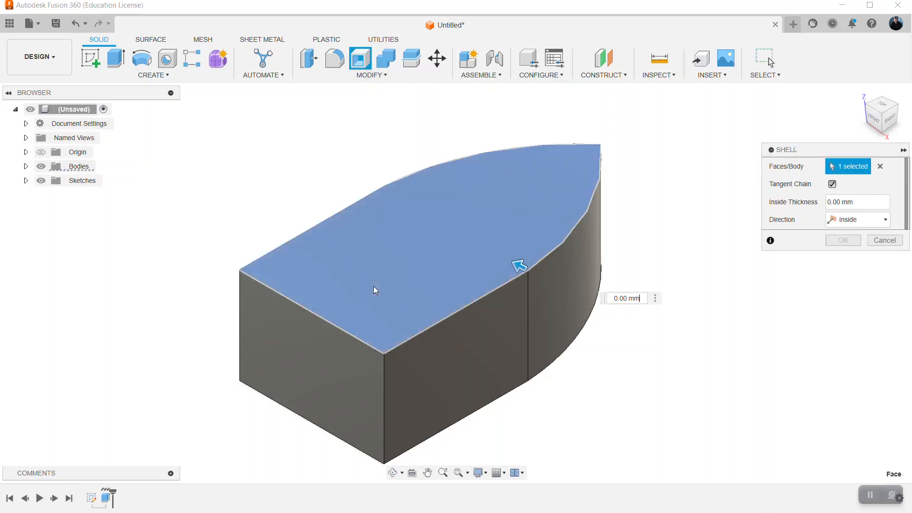
click(863, 202)
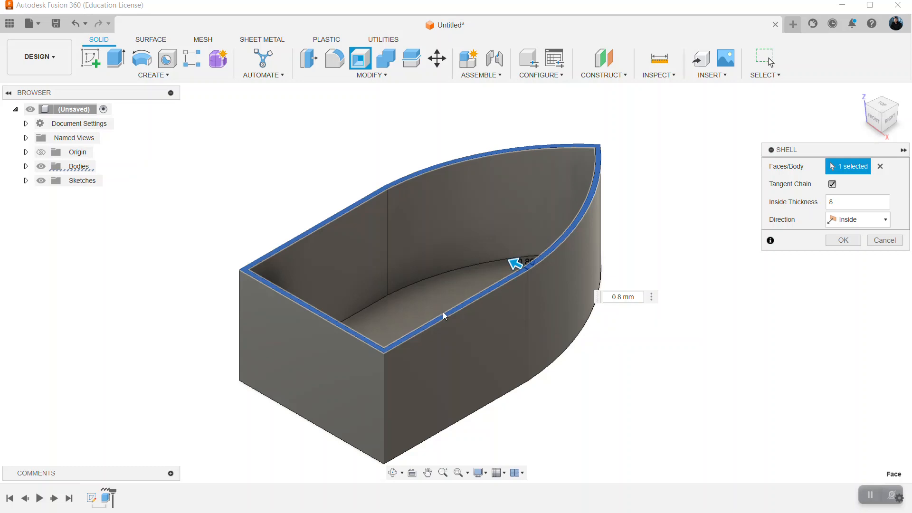
click(850, 241)
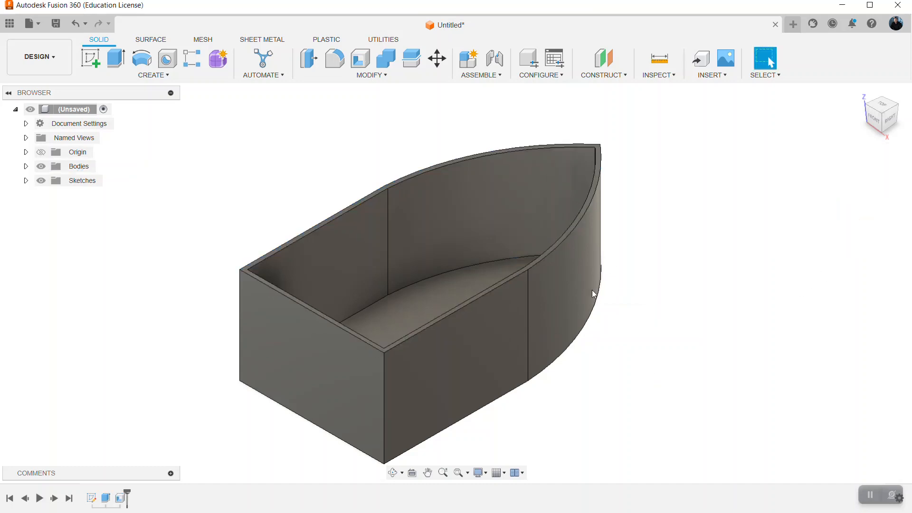
Insert a constant 5 mm fillet around the hull's bottom face ahead of the shell in the design history.
mouse_move(878, 105)
mouse_down()
mouse_move(874, 130)
mouse_move(878, 103)
mouse_up()
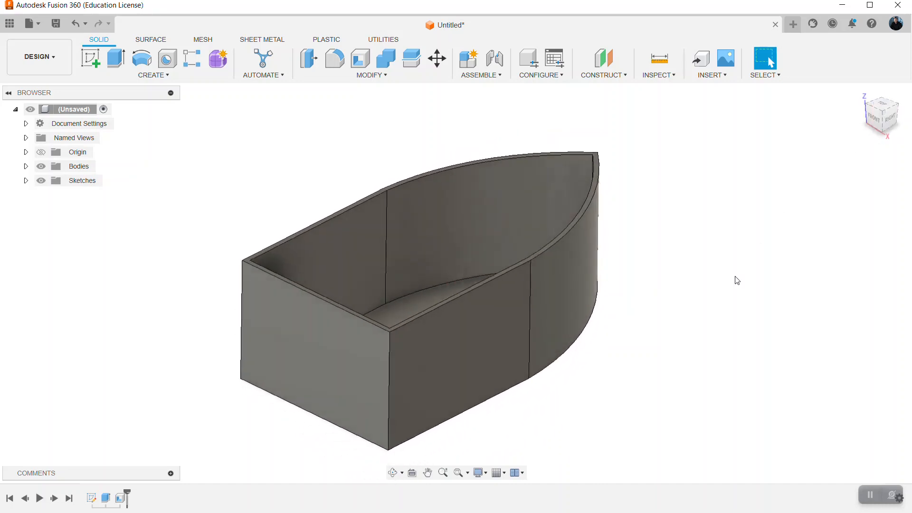
drag(877, 122, 885, 123)
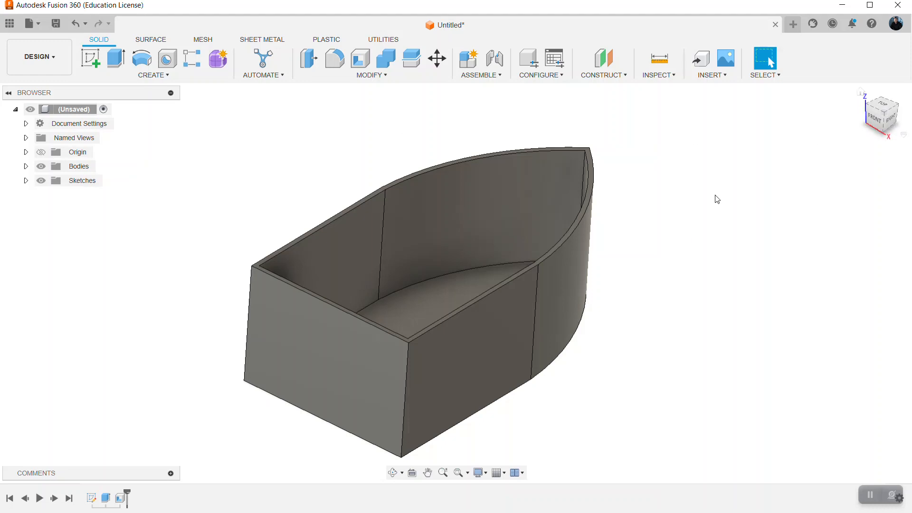
drag(129, 491, 112, 490)
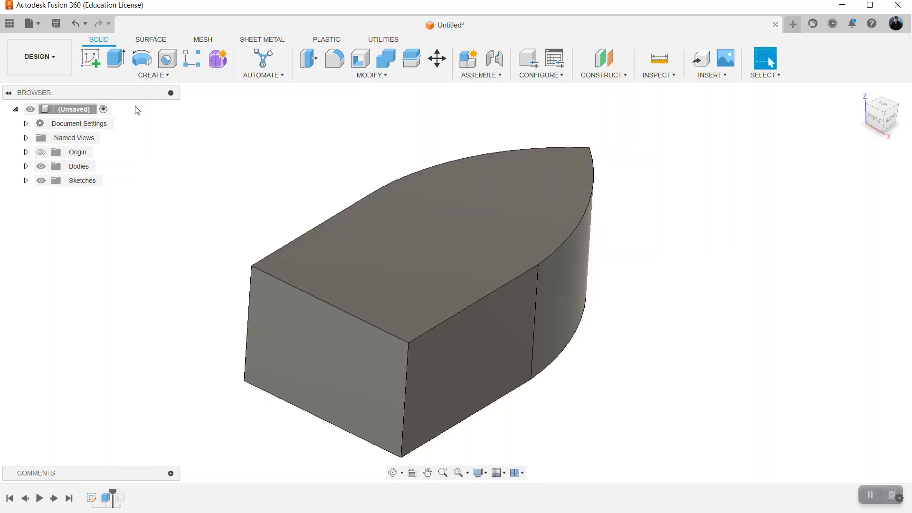
click(335, 58)
mouse_move(455, 283)
shift+middle_down()
mouse_move(457, 214)
mouse_move(602, 213)
shift+middle_up()
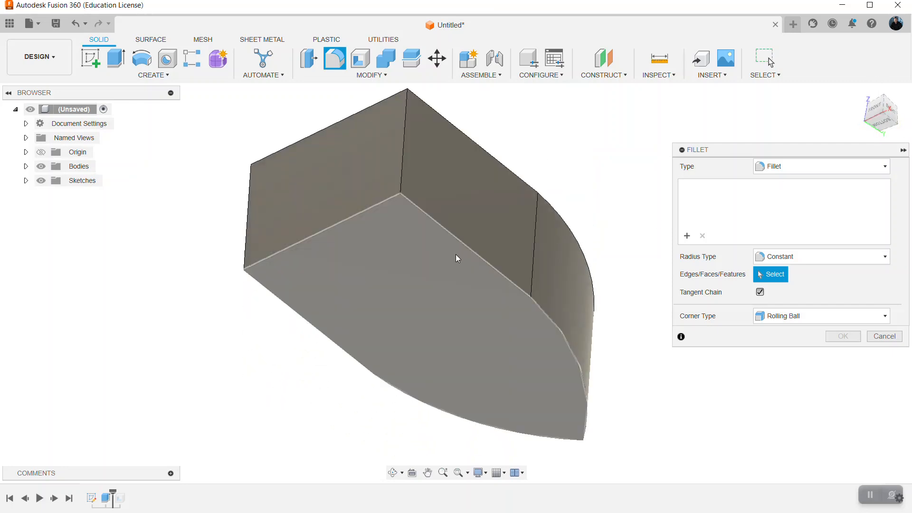
click(441, 285)
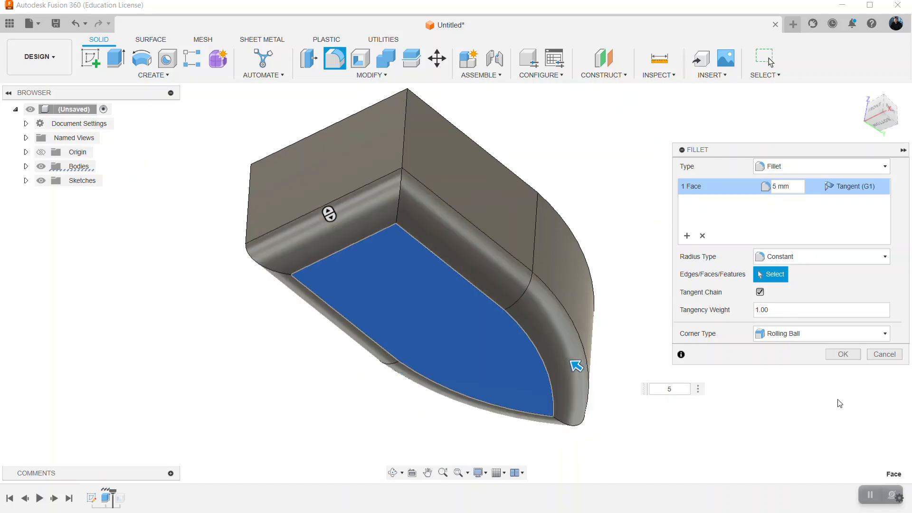
click(847, 355)
mouse_move(881, 113)
mouse_down()
mouse_move(849, 180)
mouse_move(831, 138)
mouse_move(850, 183)
mouse_up()
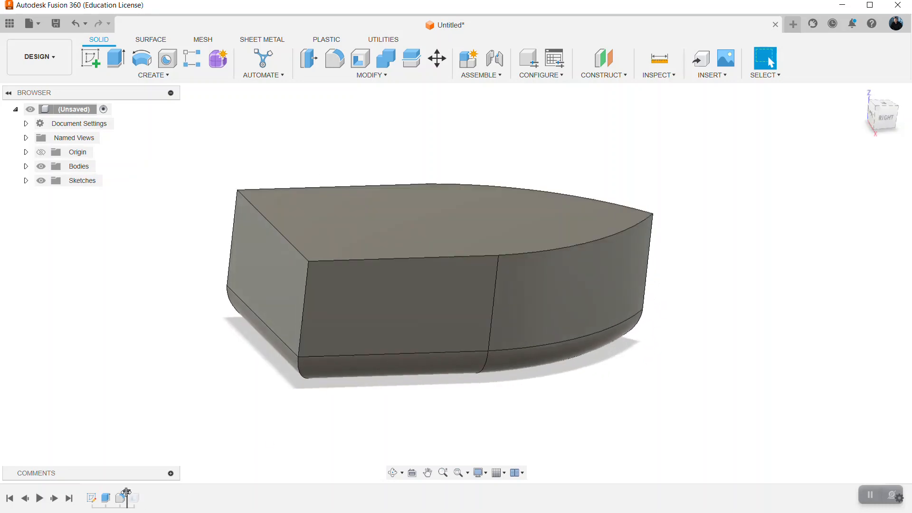
drag(127, 492, 142, 493)
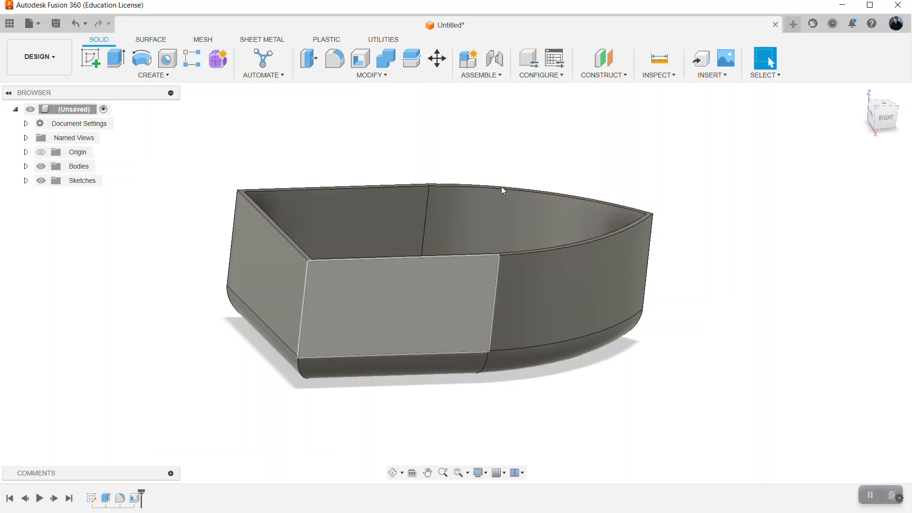
Delete the fillet feature around the hull's bottom face.
mouse_move(882, 118)
mouse_down()
mouse_move(883, 153)
mouse_move(885, 113)
mouse_up()
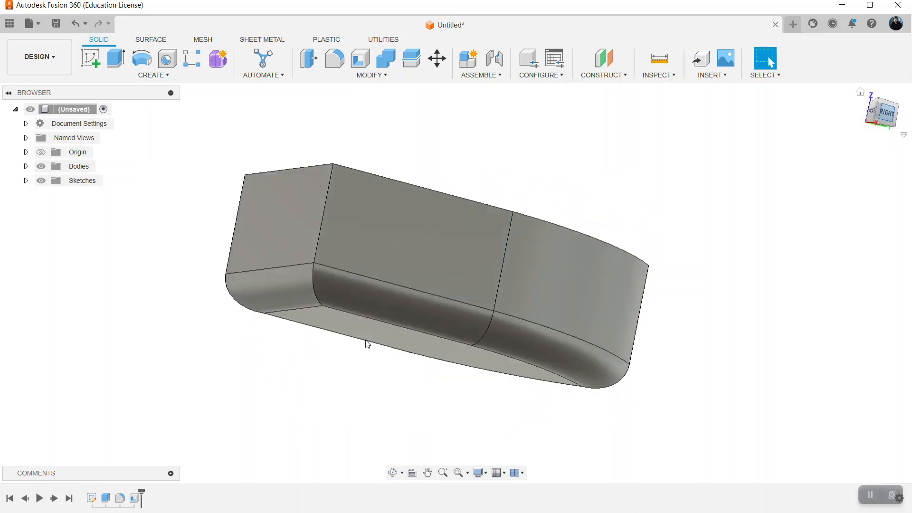
click(125, 499)
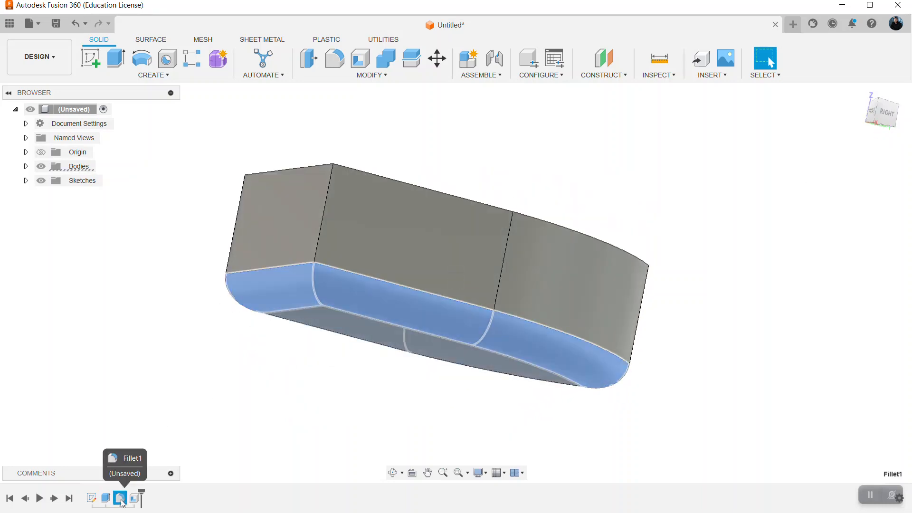
key(Delete)
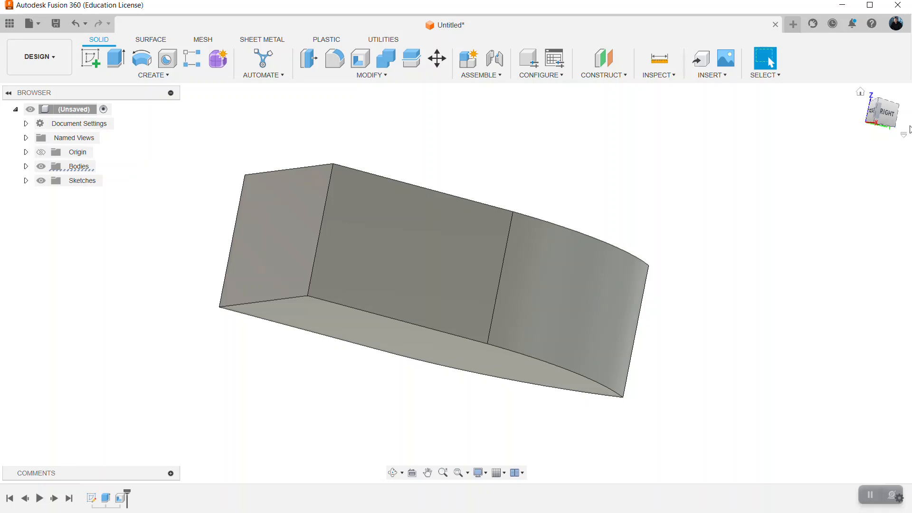
Sketch a circle of about 286 mm² area on the hull's bottom face, centred on the lengthwise midline.
click(884, 117)
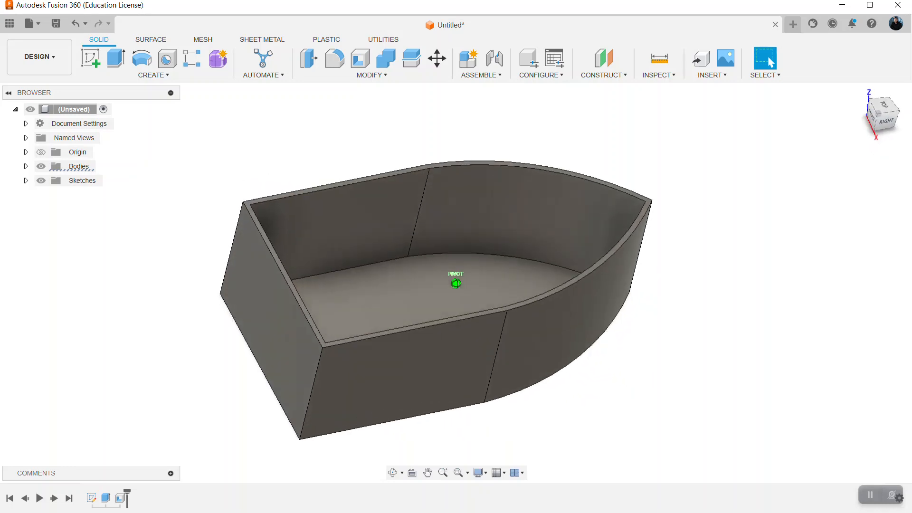
click(885, 119)
drag(877, 89, 877, 61)
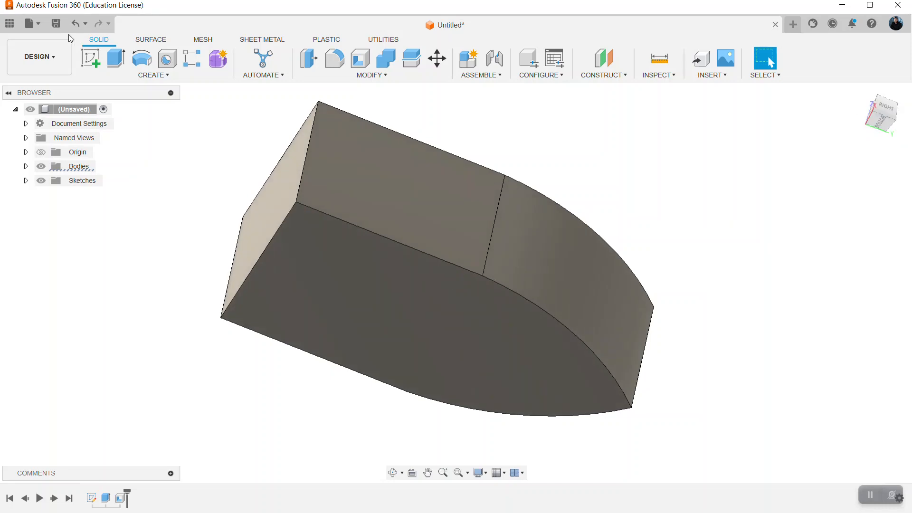
click(91, 56)
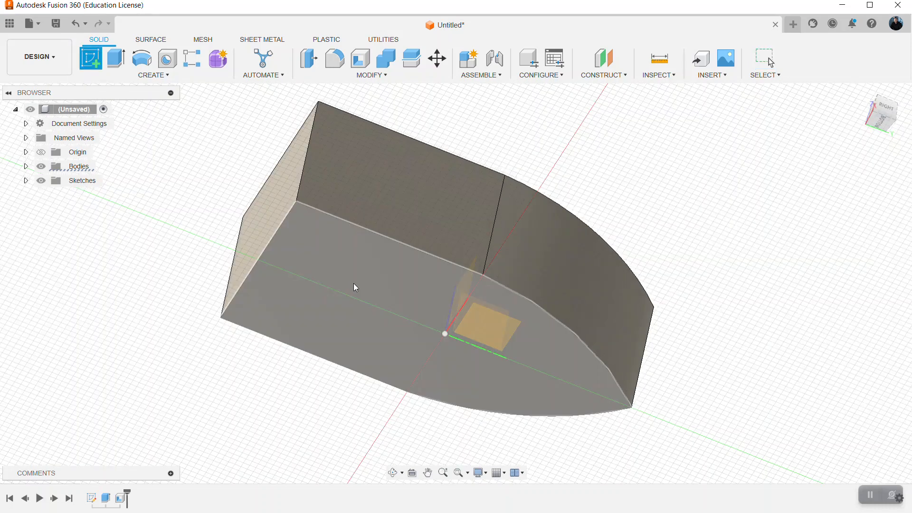
click(355, 286)
click(141, 58)
click(456, 234)
click(494, 292)
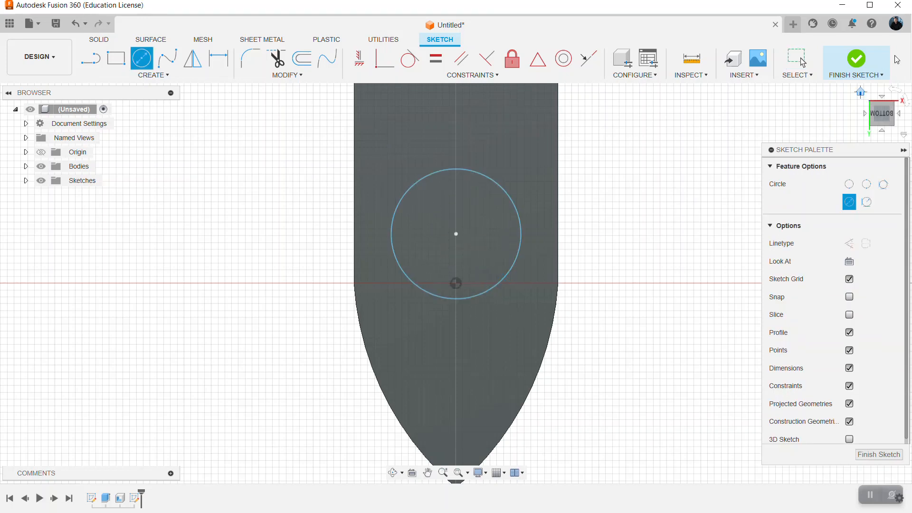
click(855, 59)
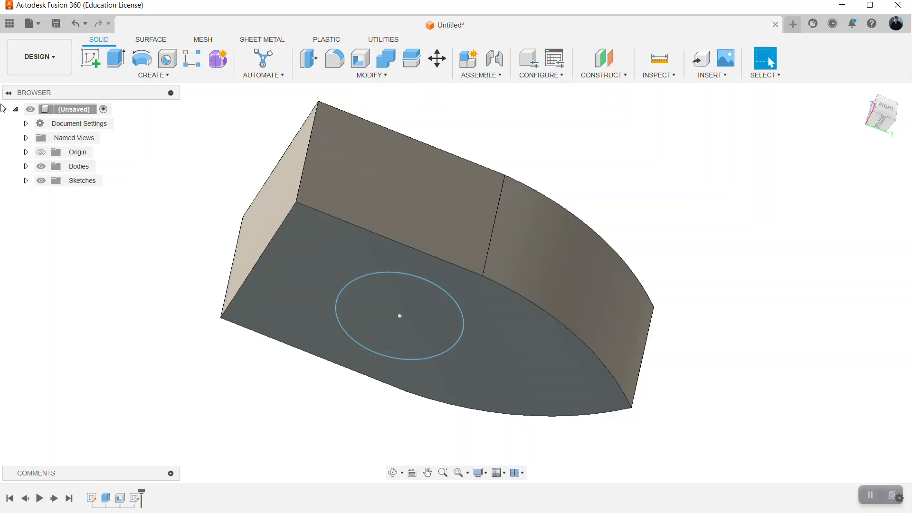
Extrude the circle 19.092 mm outward from the bottom face, joined to the hull.
key(e)
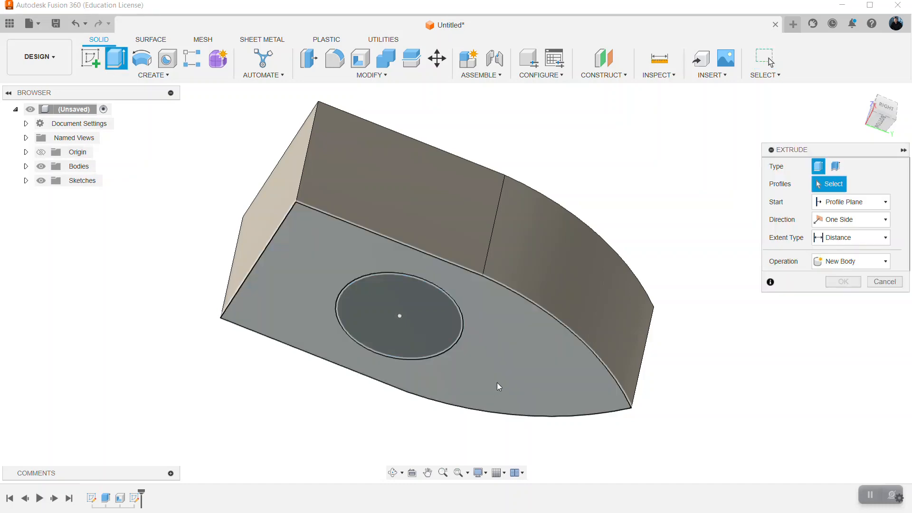
click(415, 334)
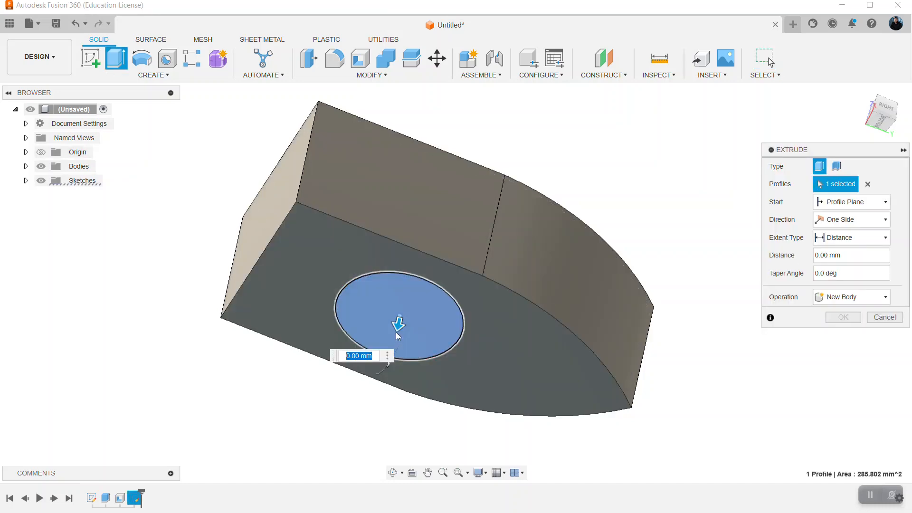
drag(397, 327, 372, 421)
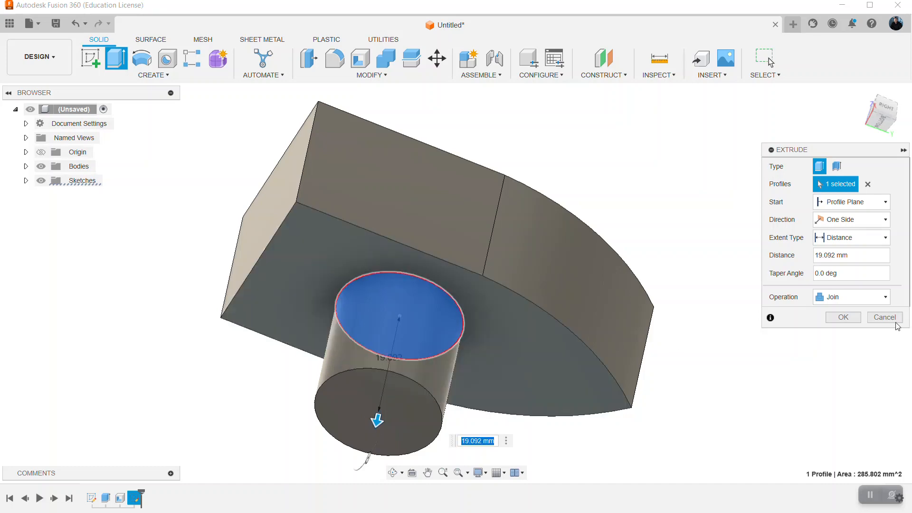
click(843, 317)
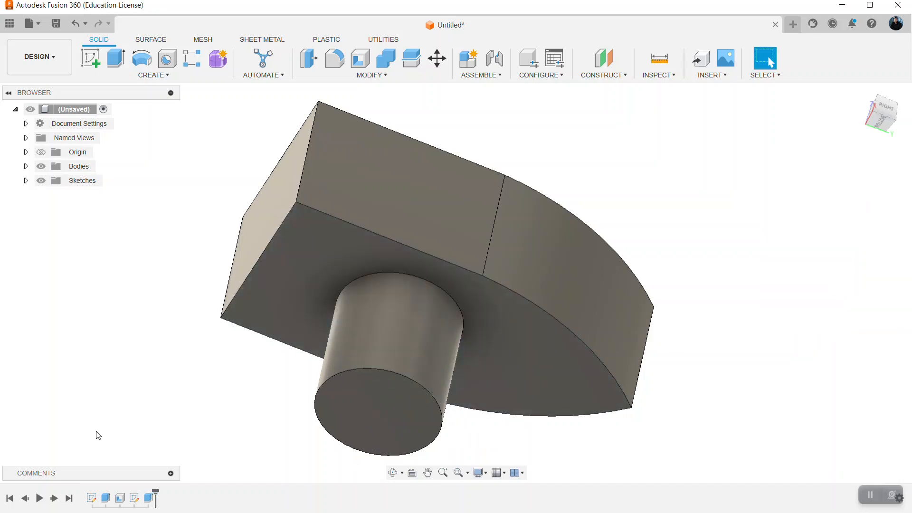
Delete the existing shell feature and shell the combined body again from its top face with a 0.8 mm inside thickness.
click(121, 497)
key(Delete)
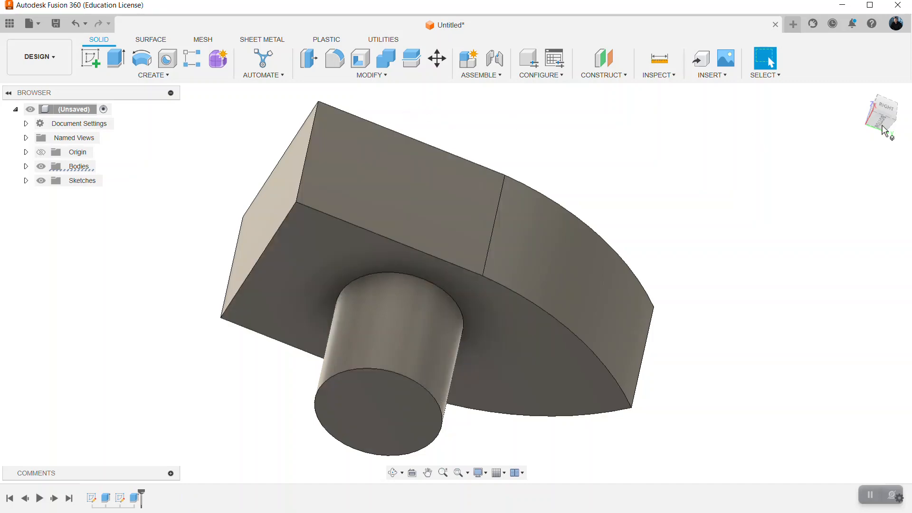
drag(881, 117, 879, 219)
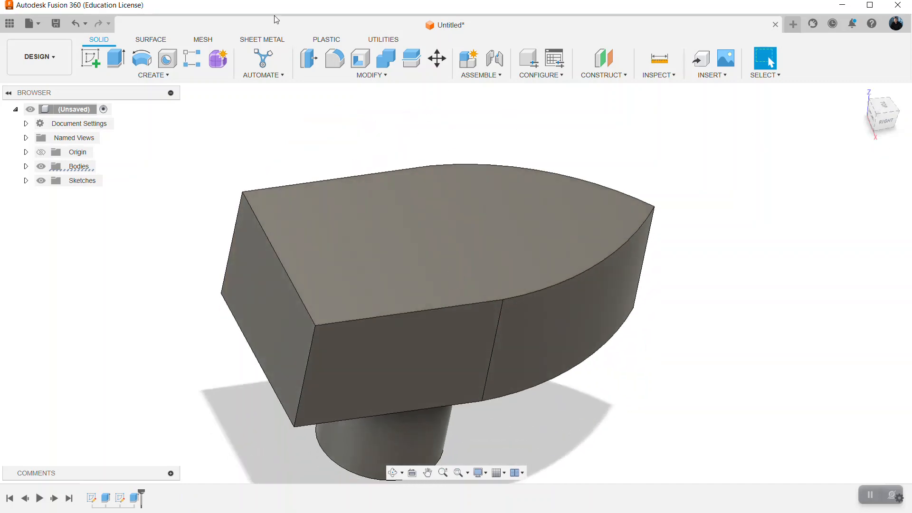
click(360, 58)
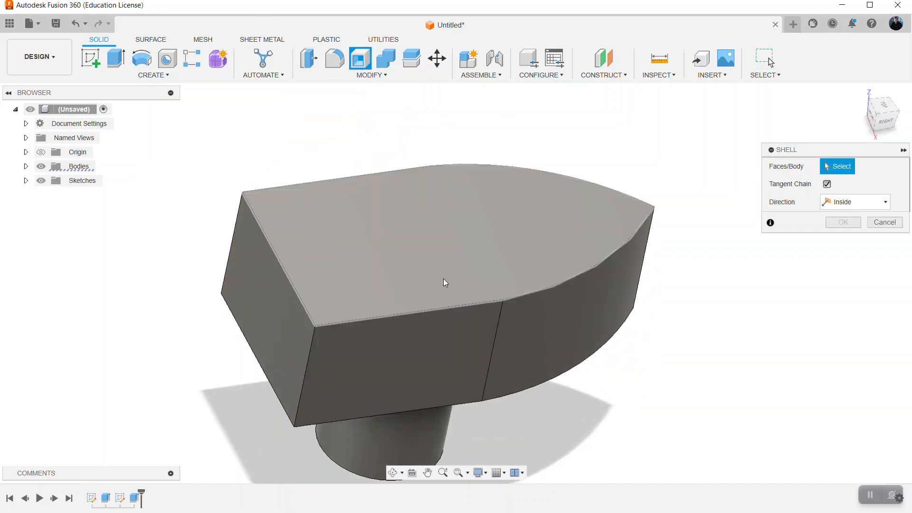
click(496, 290)
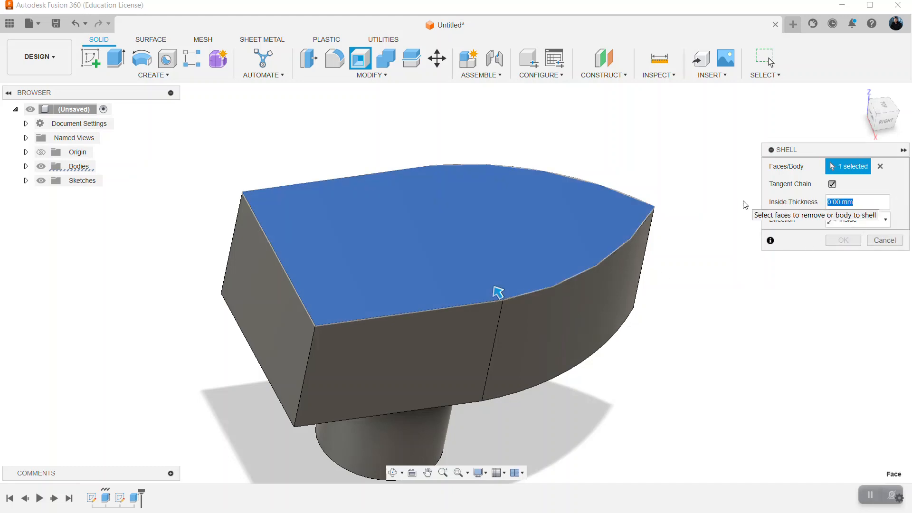
text(.8)
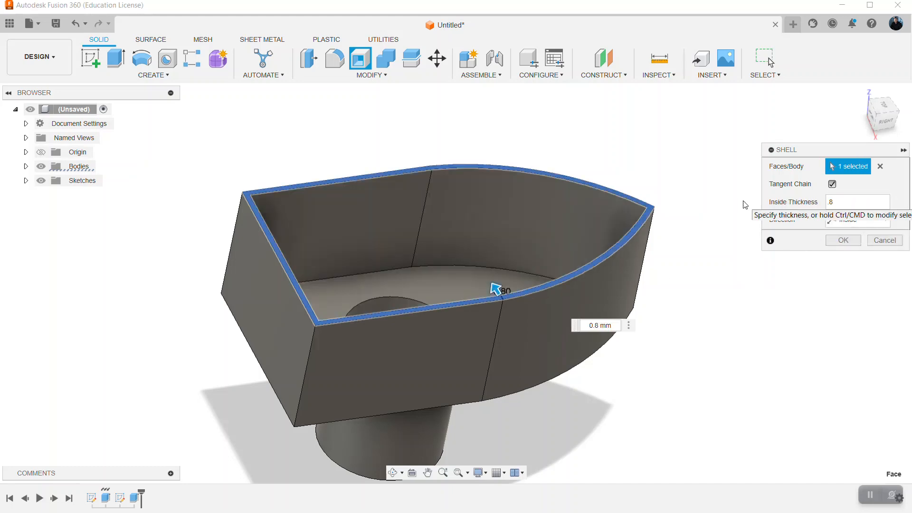
key(Return)
mouse_move(884, 112)
mouse_down()
mouse_move(879, 151)
mouse_move(887, 108)
mouse_up()
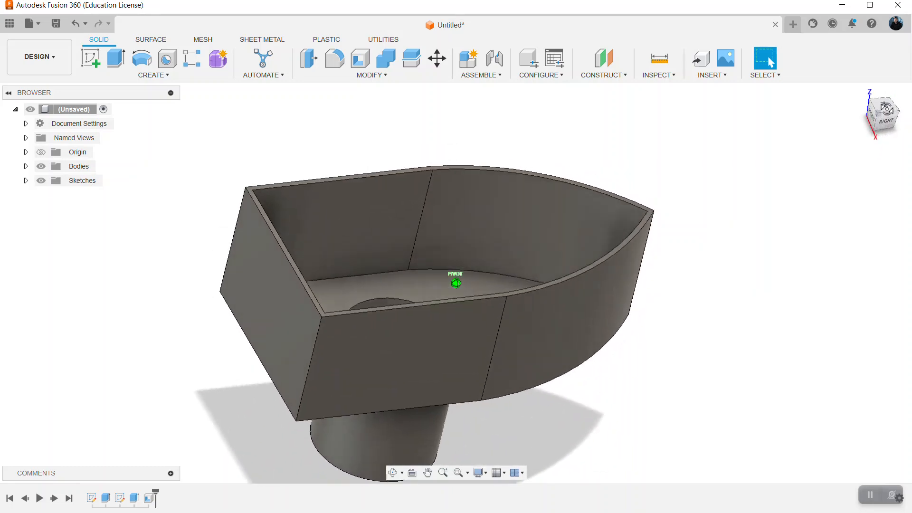
Delete the cylinder extrusion under the hull together with its circle sketch, keeping the shell.
click(151, 498)
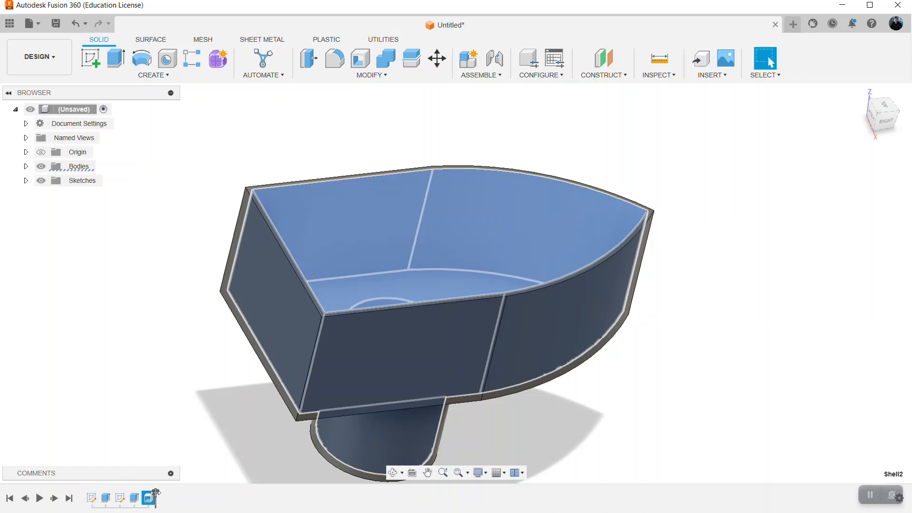
click(134, 498)
key(Delete)
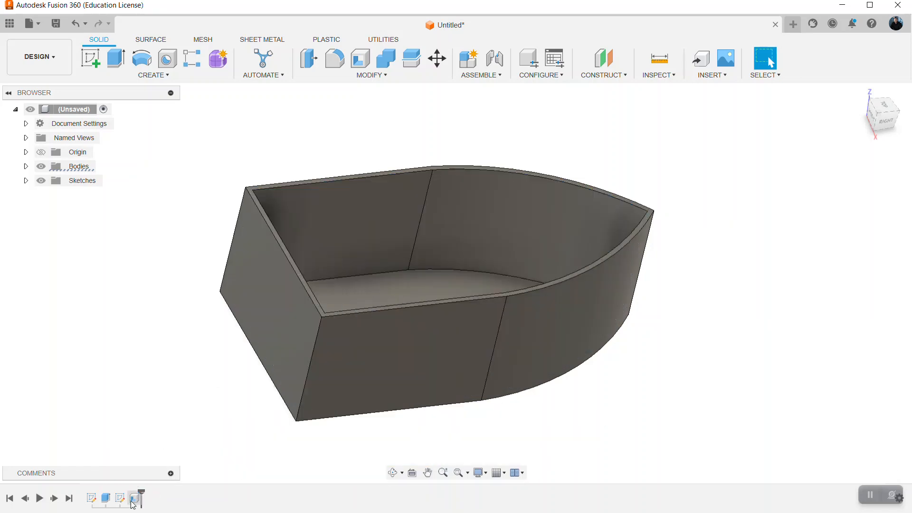
click(122, 500)
key(Delete)
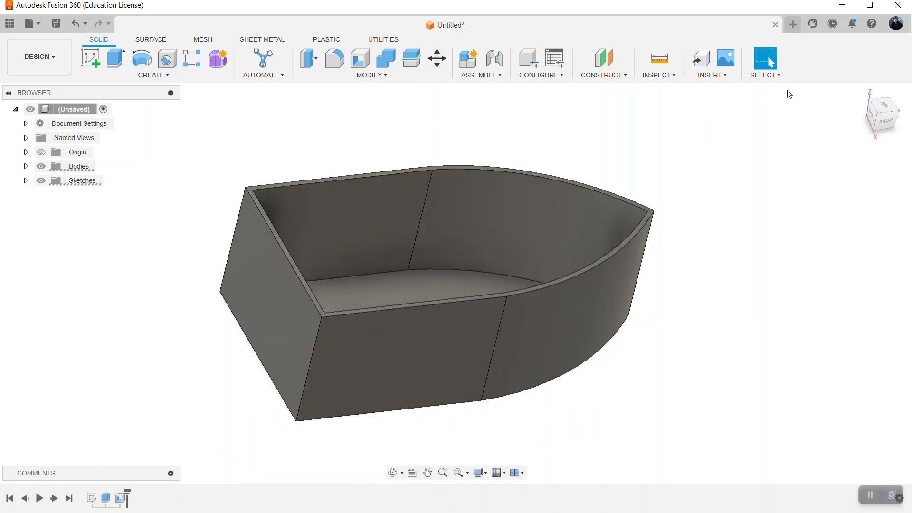
Create a construction plane offset 5.242 mm outward from the hull's bottom face.
drag(889, 125, 882, 62)
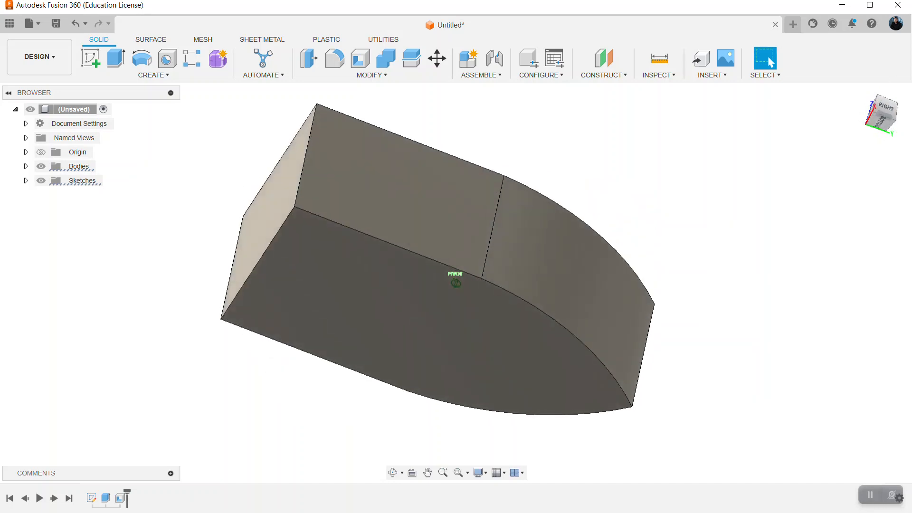
click(615, 73)
click(607, 88)
click(384, 325)
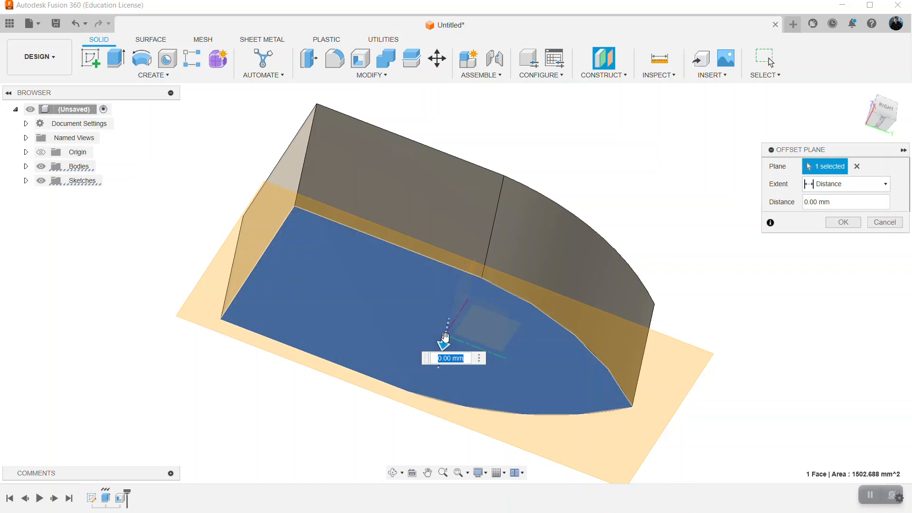
drag(443, 341, 437, 369)
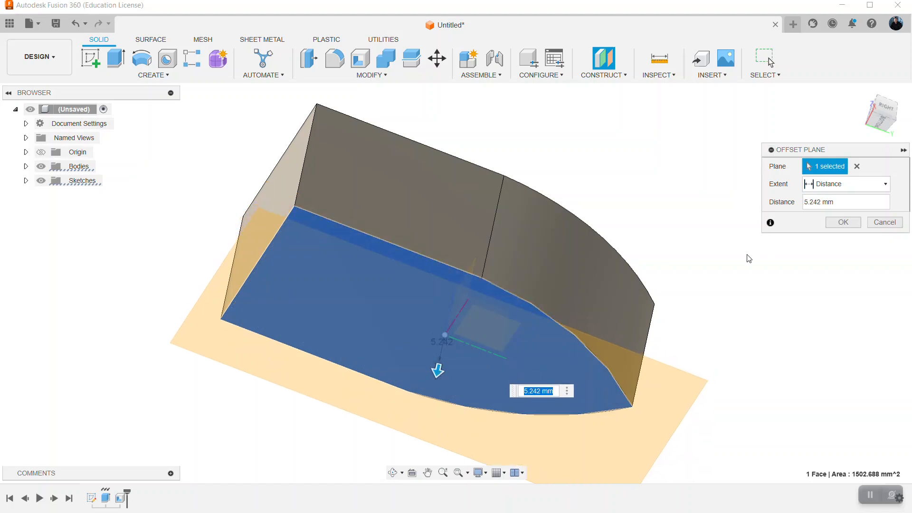
click(843, 222)
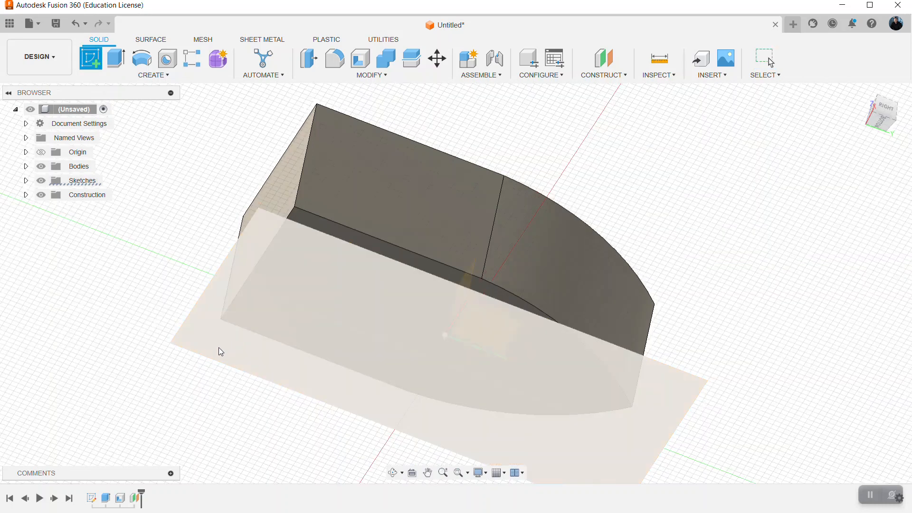
Sketch a narrow lengthwise rectangle about 35 mm long on the offset plane, spanning the hull's midline and the origin.
click(206, 347)
click(114, 59)
click(432, 118)
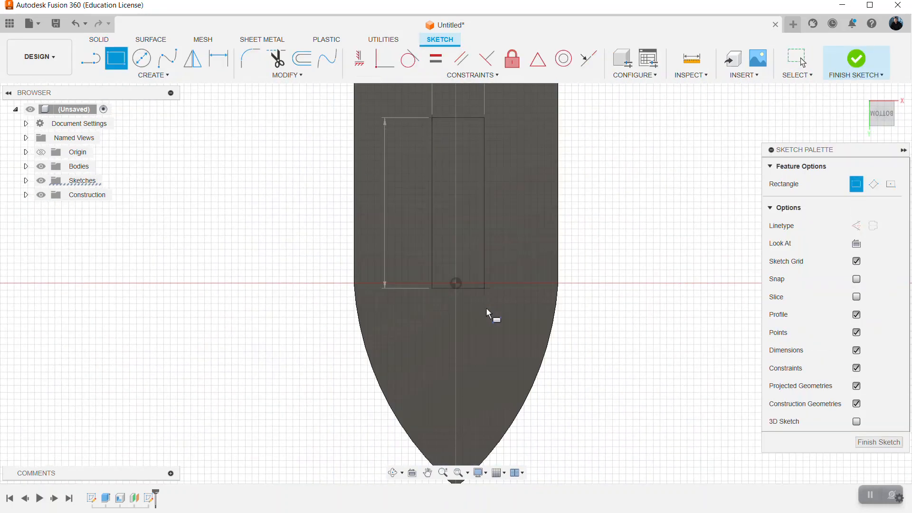
click(485, 357)
key(Escape)
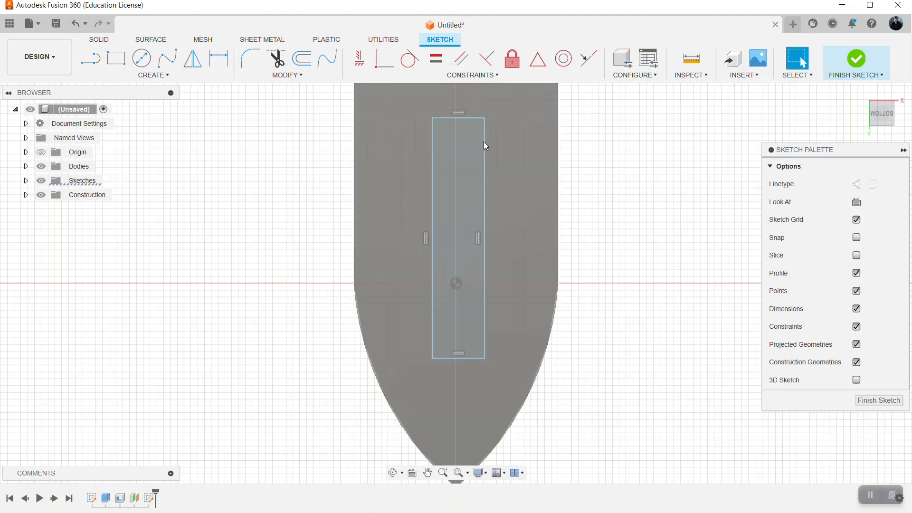
Dimension both long sides of the rectangle 1 mm from the origin and finish the sketch.
key(d)
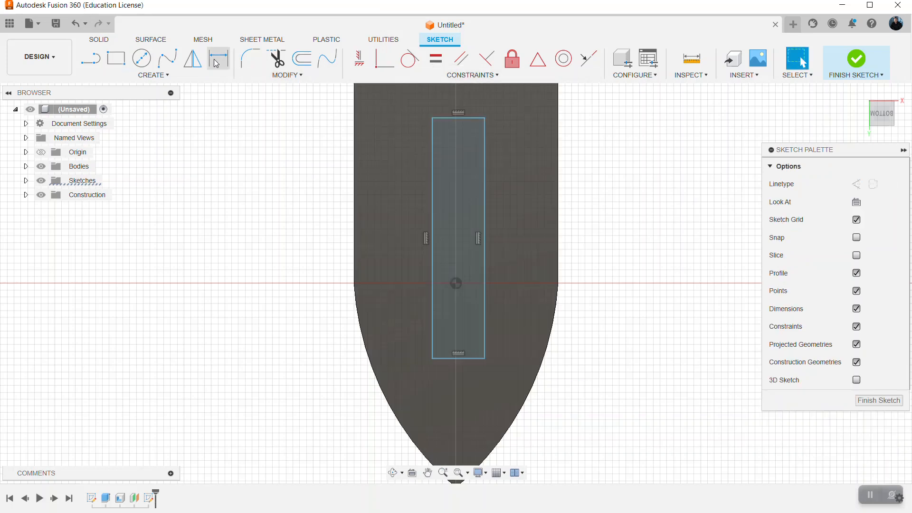
click(433, 210)
click(456, 284)
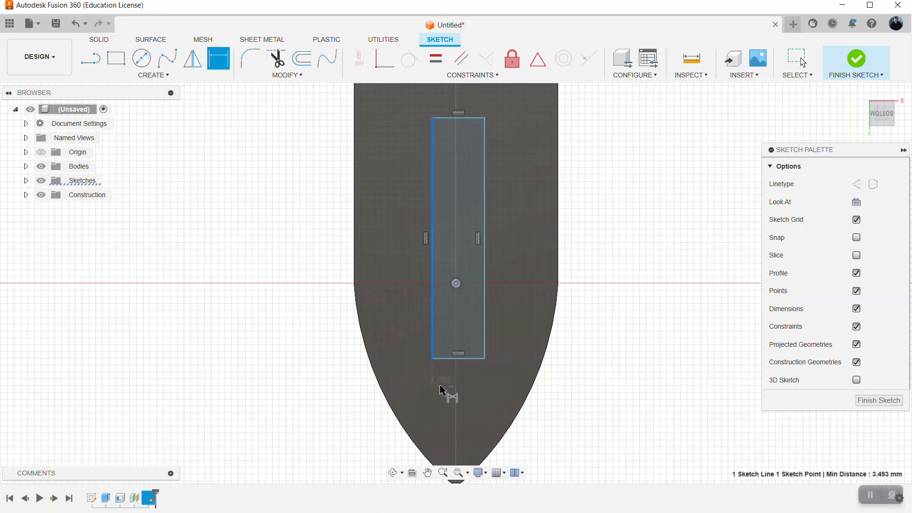
click(439, 390)
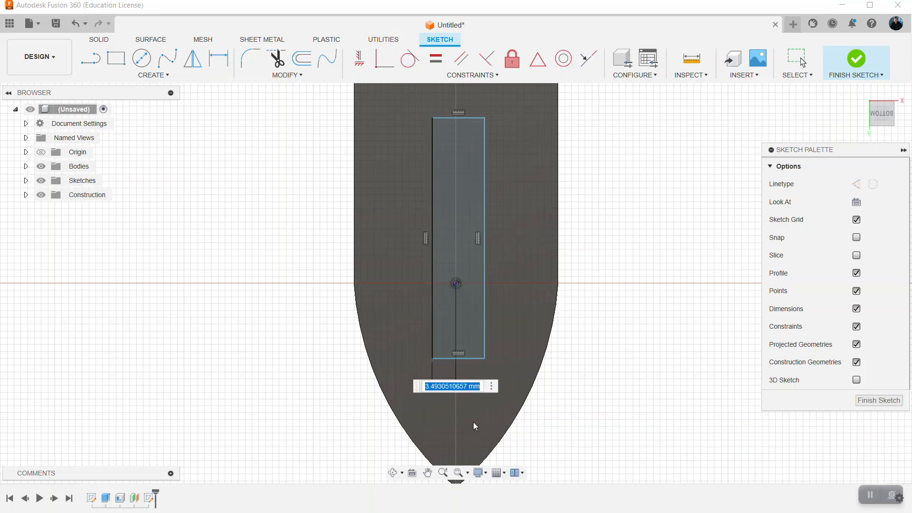
text(1)
key(Return)
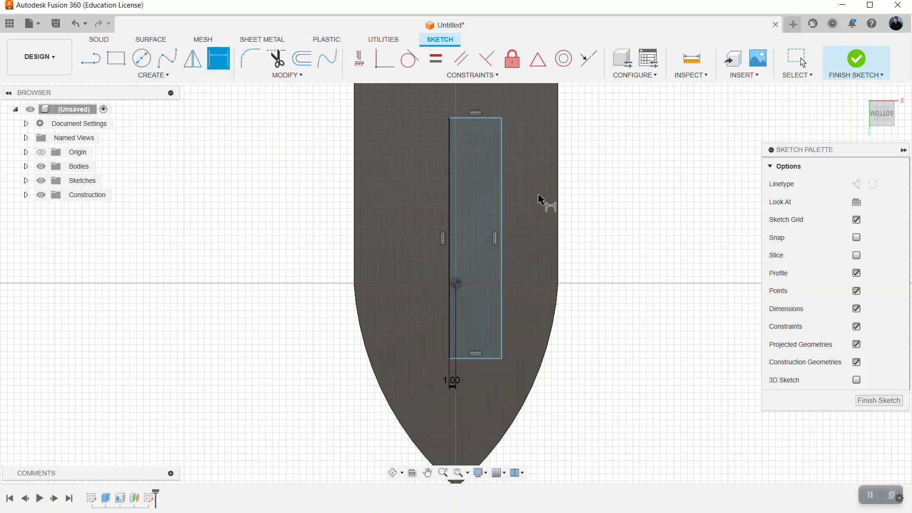
click(504, 178)
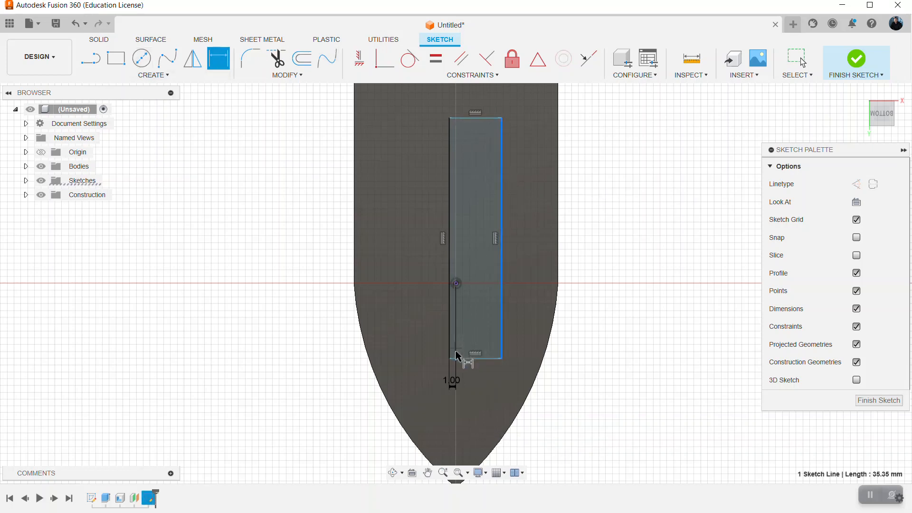
click(456, 284)
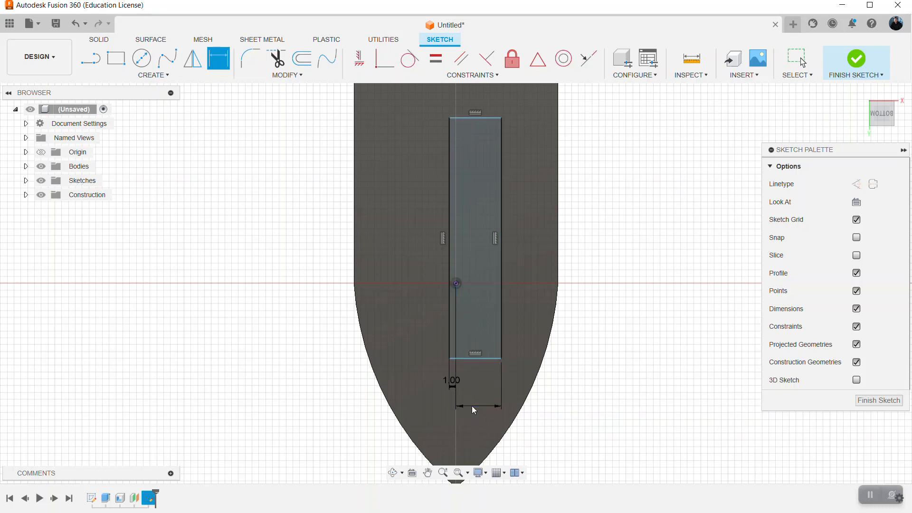
click(476, 409)
text(1)
key(Return)
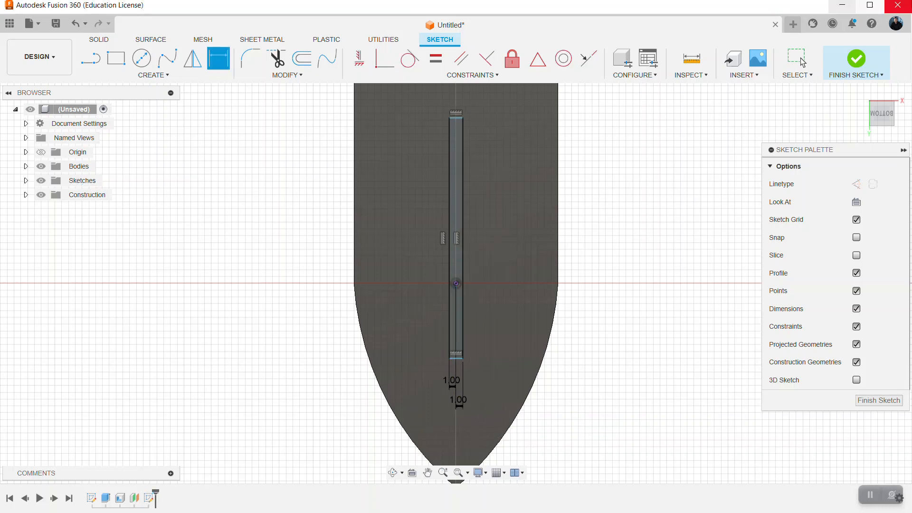
click(855, 56)
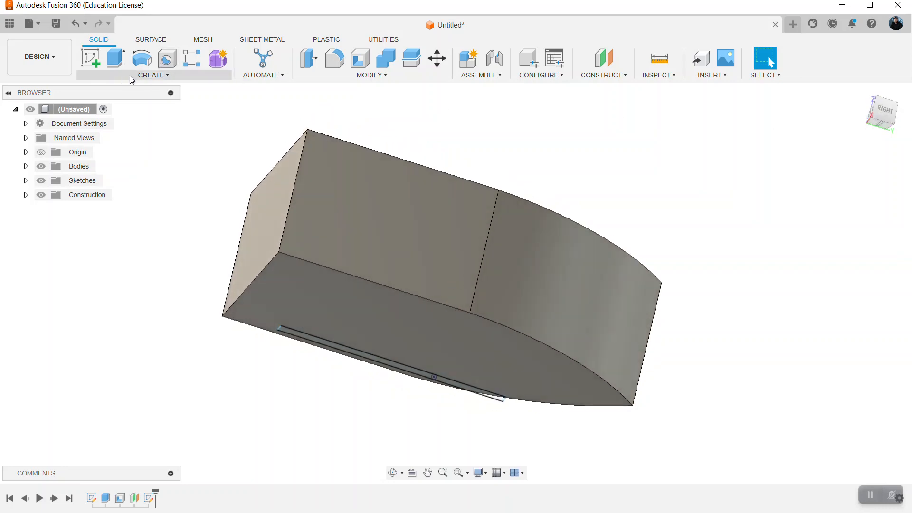
Loft between the hull's bottom face and the narrow rectangle on the offset plane to form a tapered keel.
click(135, 75)
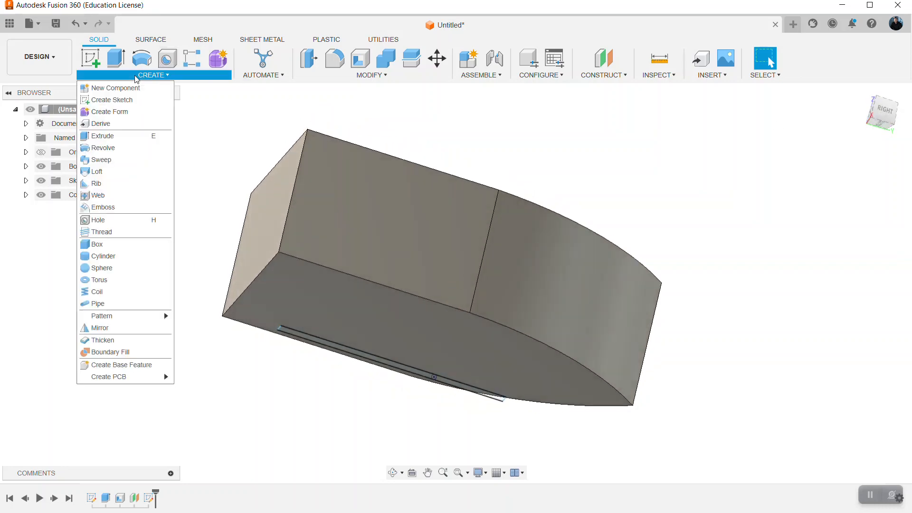
click(110, 172)
click(362, 348)
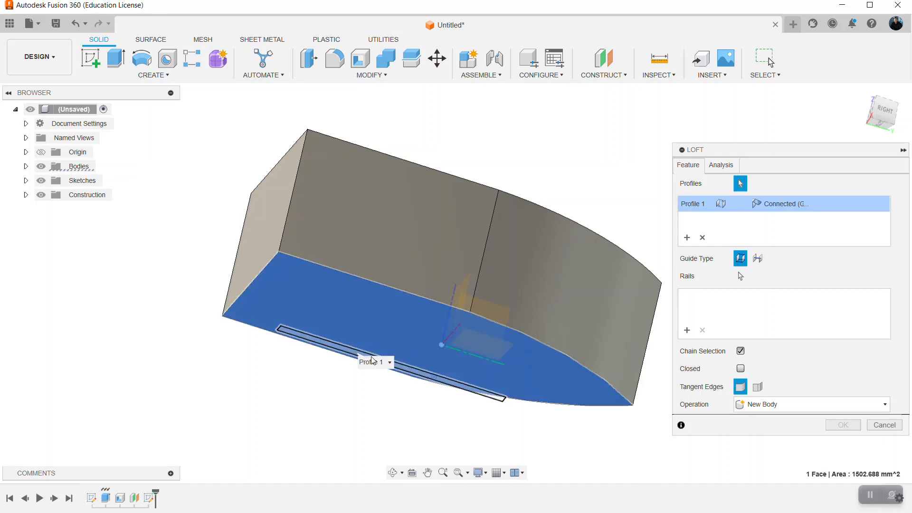
click(363, 360)
click(842, 425)
mouse_move(889, 120)
mouse_down()
mouse_move(875, 141)
mouse_move(883, 176)
mouse_move(896, 164)
mouse_move(894, 125)
mouse_up()
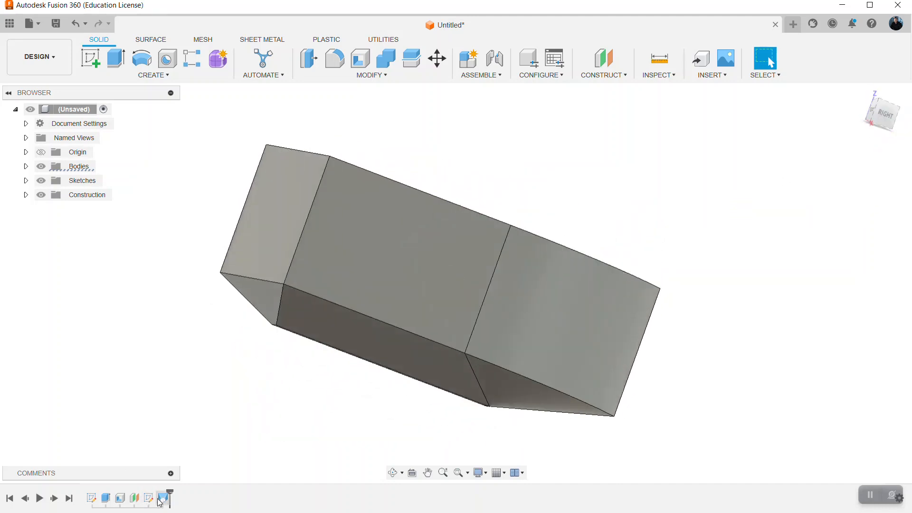
Delete the original shell feature and re-shell the hull with its keel, open at the top face, with 0.8 mm inside thickness.
click(120, 498)
key(Delete)
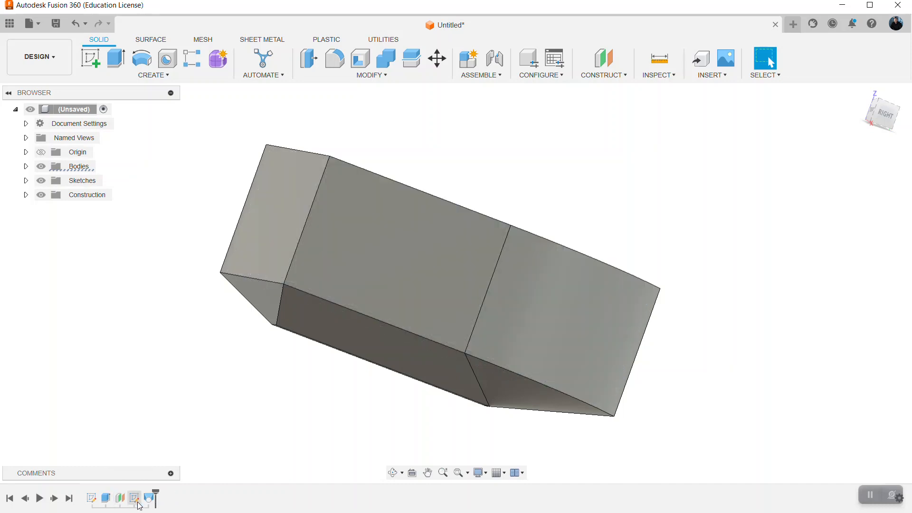
click(360, 58)
click(889, 113)
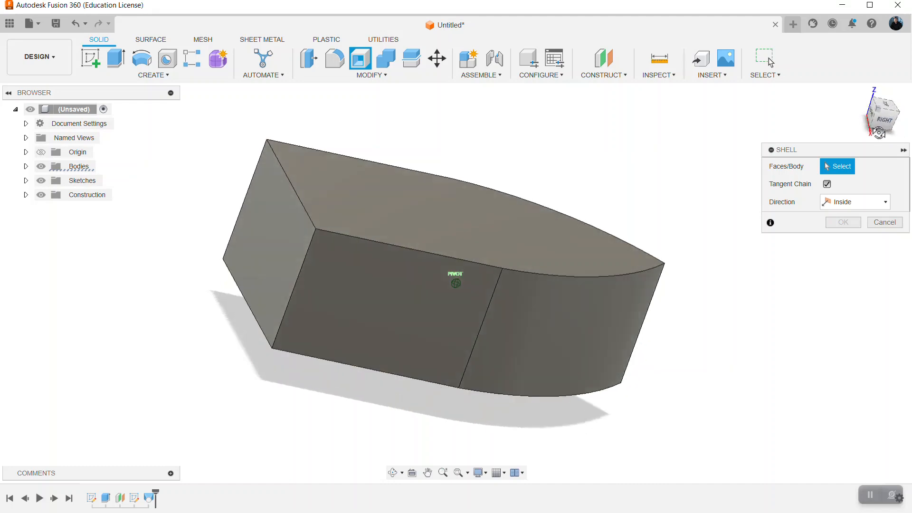
click(403, 224)
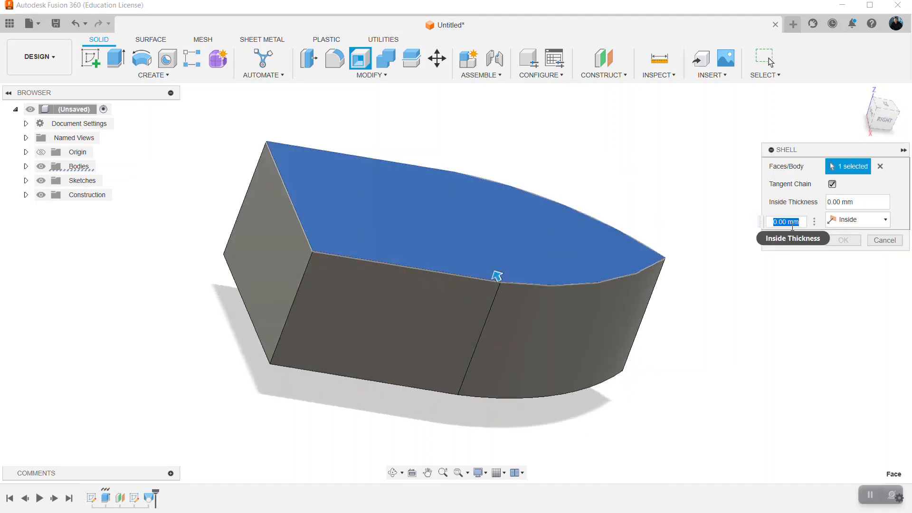
key(BackSpace)
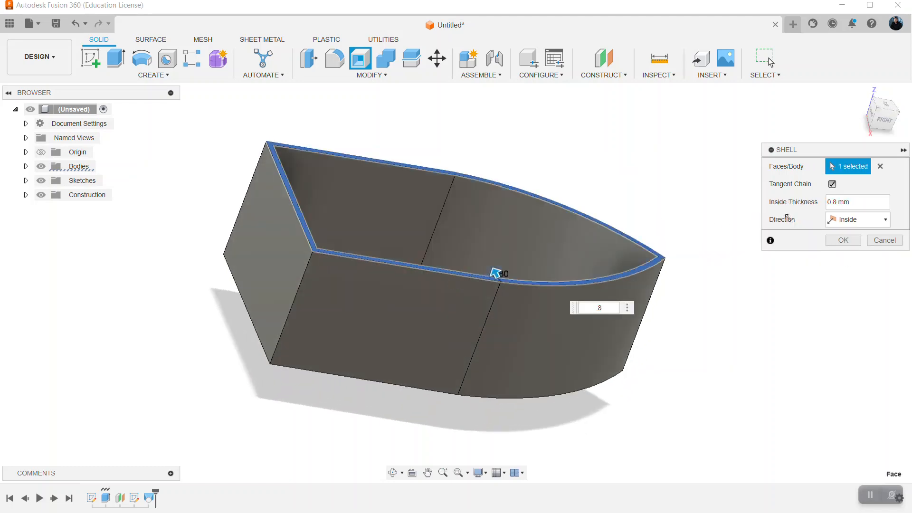
key(Return)
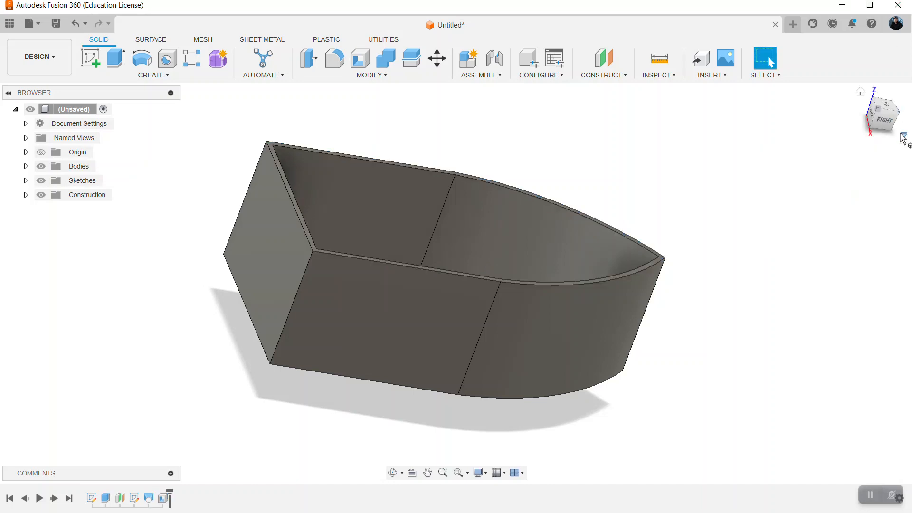
mouse_move(884, 110)
shift+middle_down()
mouse_move(871, 132)
mouse_move(885, 140)
mouse_move(883, 119)
mouse_move(885, 139)
shift+middle_up()
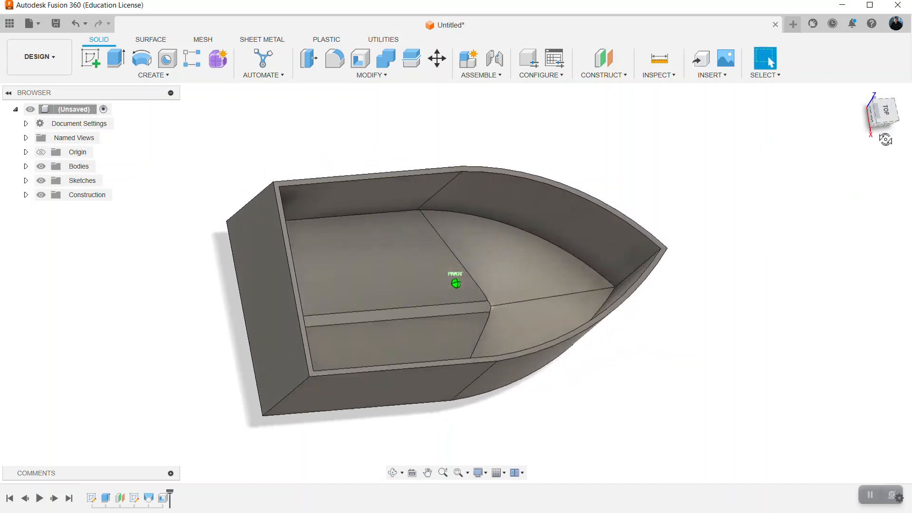